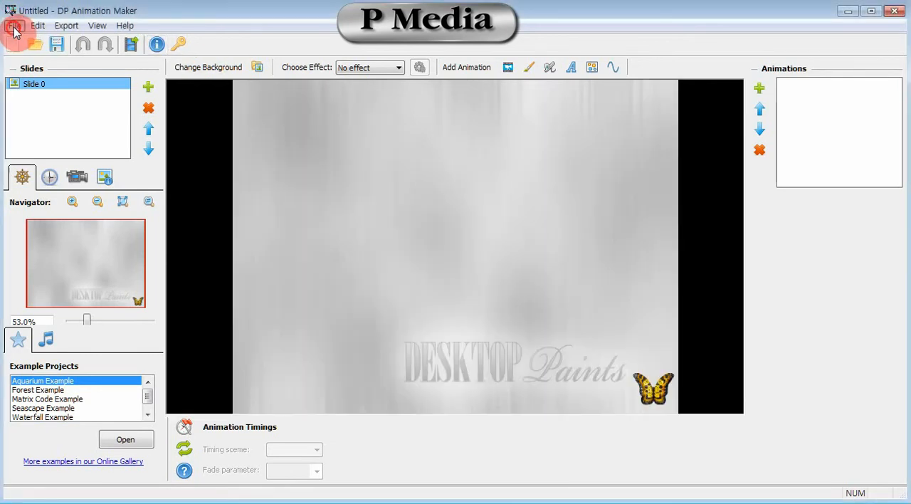
# - Set P-Media_7.jpg from the 720p folder as the background image of Slide 0
pyautogui.click(15, 26)
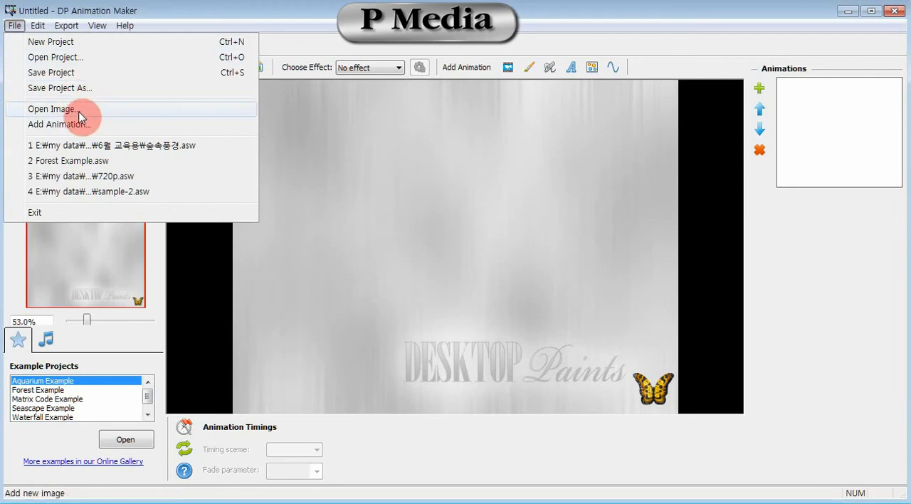
pyautogui.click(376, 24)
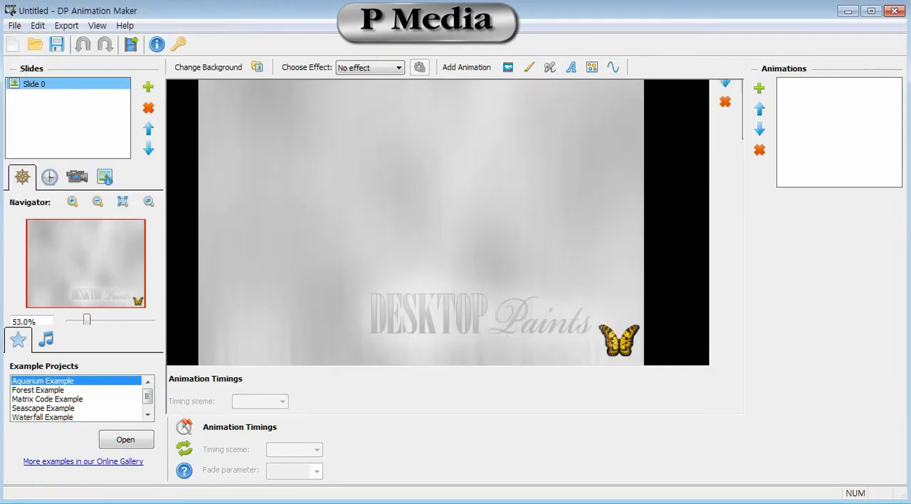
pyautogui.click(235, 69)
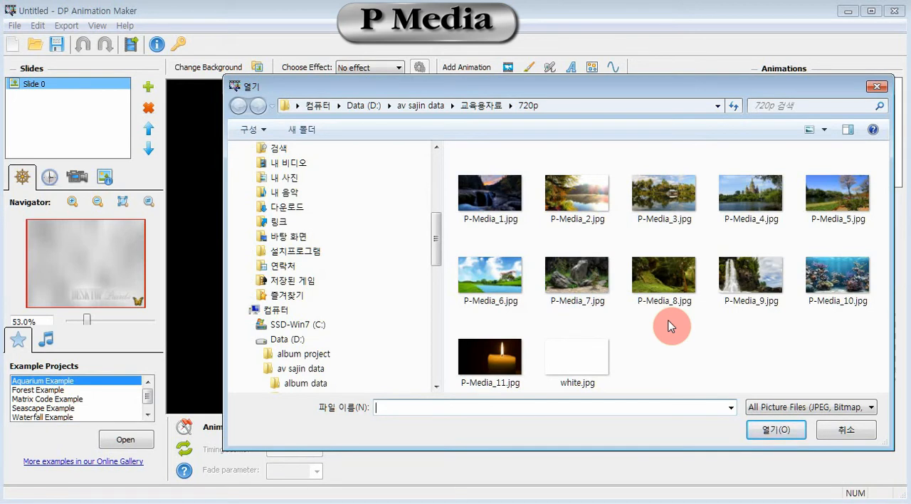
pyautogui.click(577, 283)
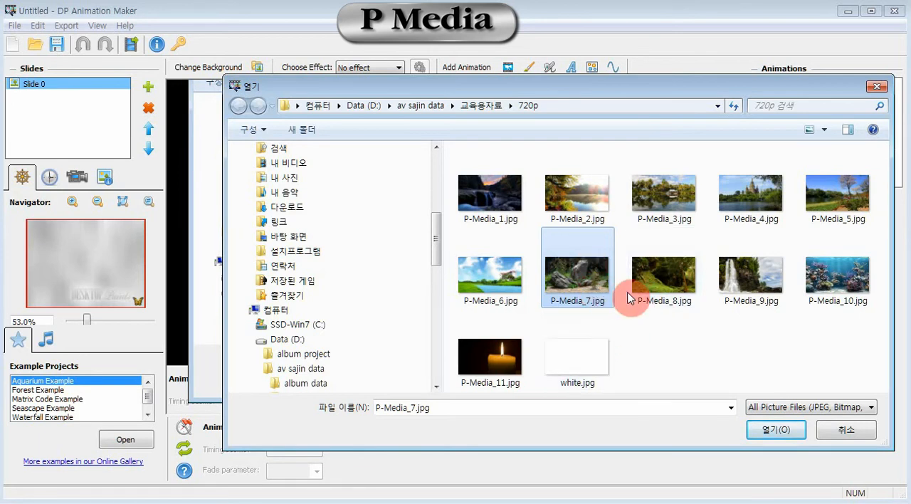
pyautogui.click(776, 429)
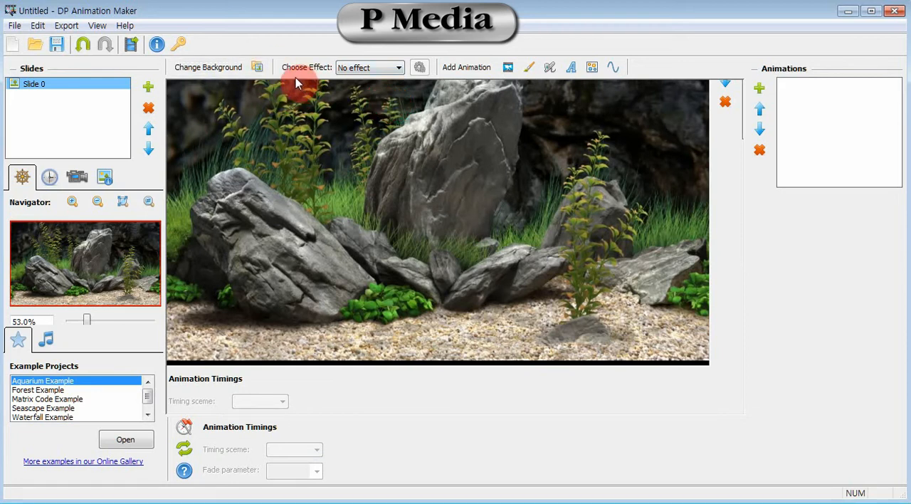
# - Apply the Underwater effect to the background and set its amplitude to 20
pyautogui.click(399, 68)
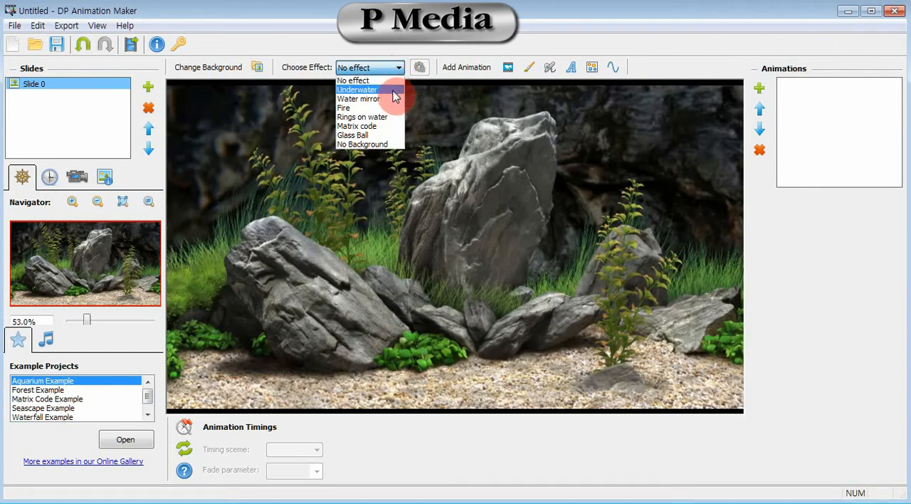
pyautogui.click(394, 92)
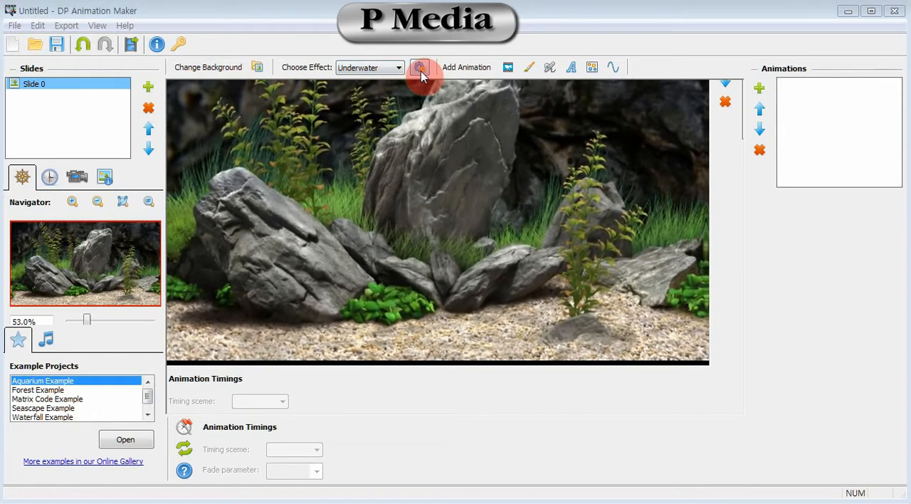
pyautogui.click(420, 70)
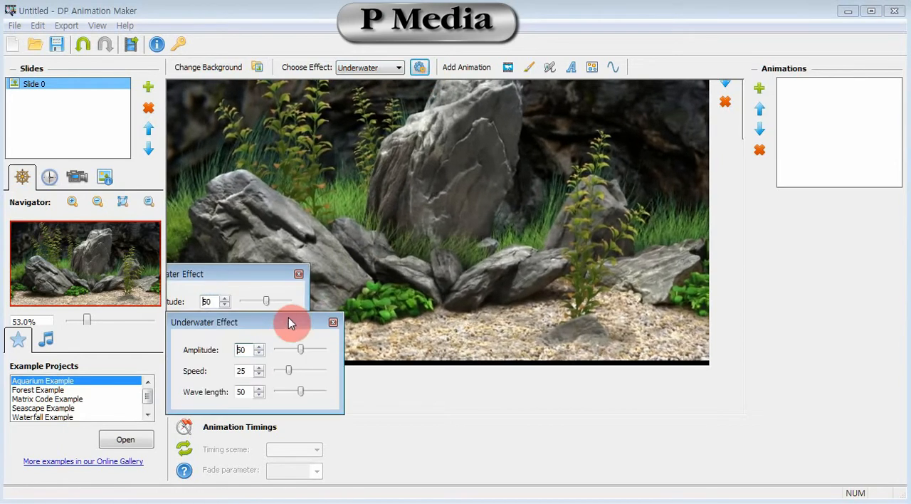
pyautogui.moveTo(287, 322); pyautogui.dragTo(673, 103)
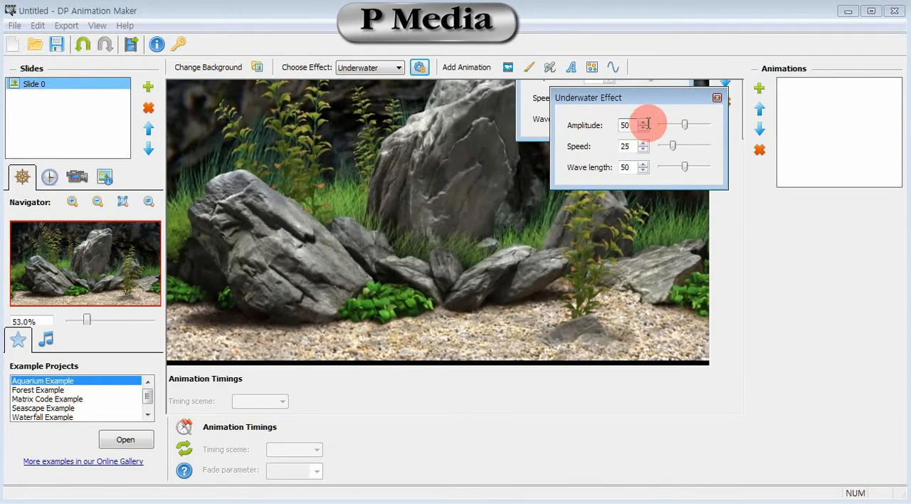
pyautogui.moveTo(630, 124); pyautogui.dragTo(617, 124)
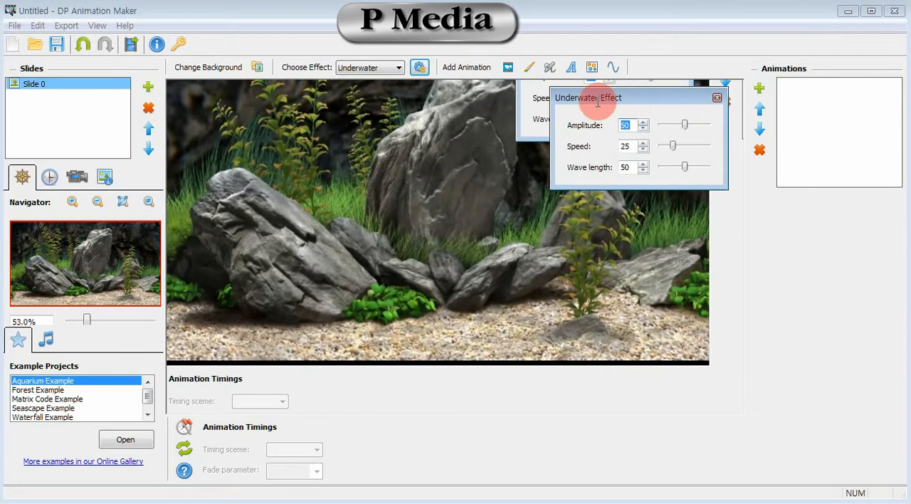
pyautogui.write('20')
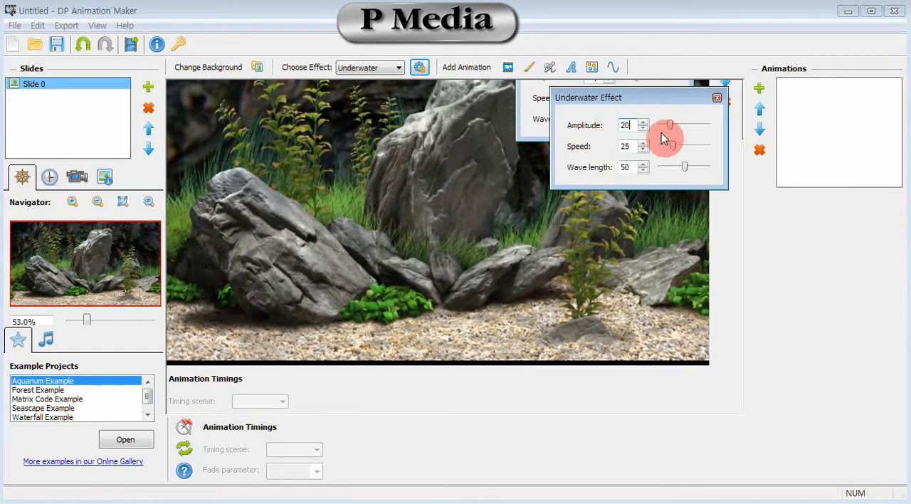
# - Set the Underwater effect's speed to 16 and wave length to 19, and close its settings
pyautogui.moveTo(673, 146); pyautogui.dragTo(670, 149)
pyautogui.click(630, 147)
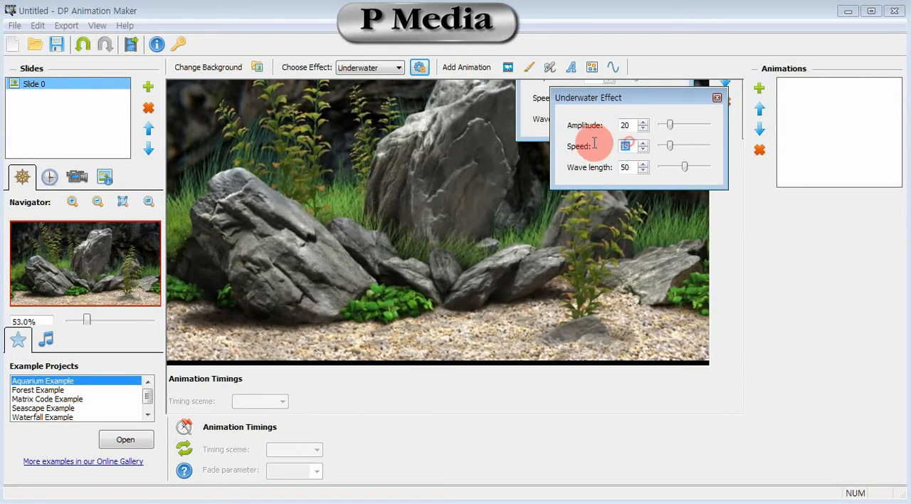
pyautogui.press('BackSpace')
pyautogui.write('6')
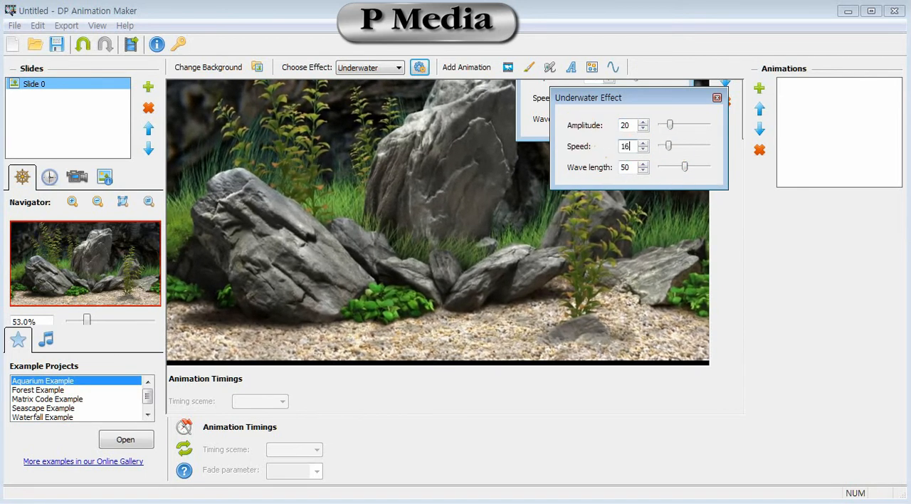
pyautogui.click(631, 167)
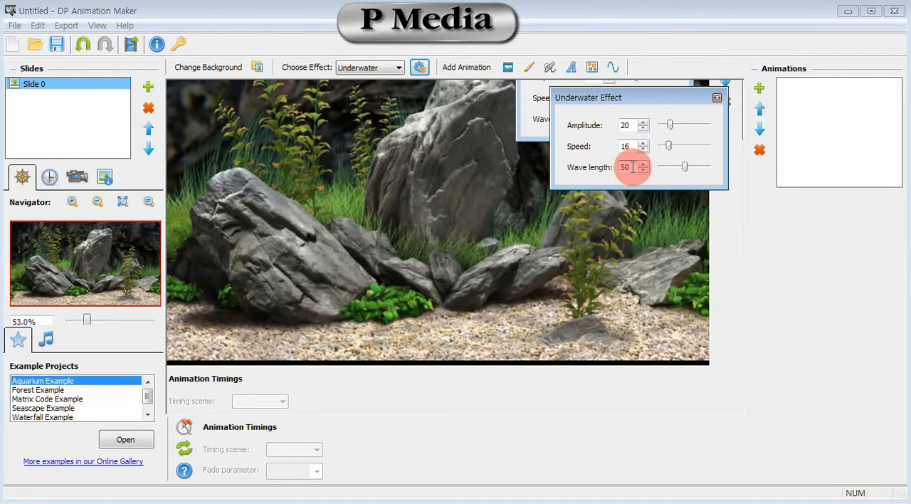
pyautogui.press('BackSpace')
pyautogui.press('BackSpace')
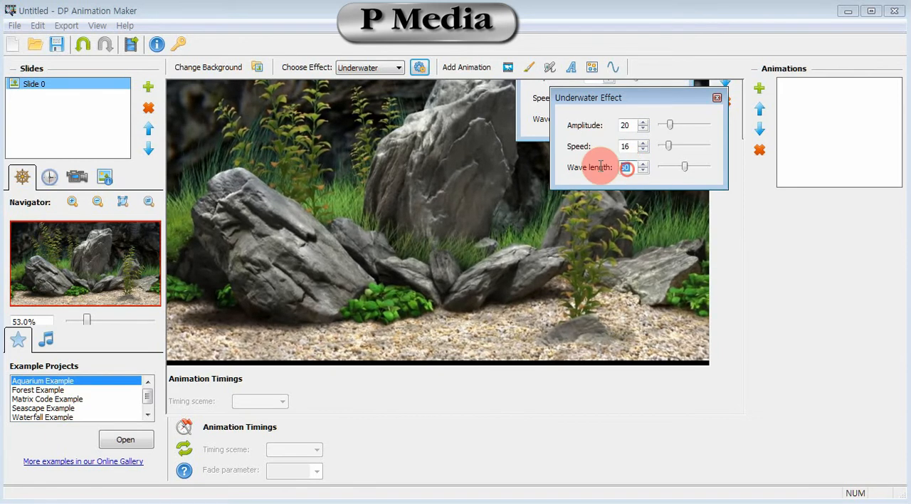
pyautogui.write('19')
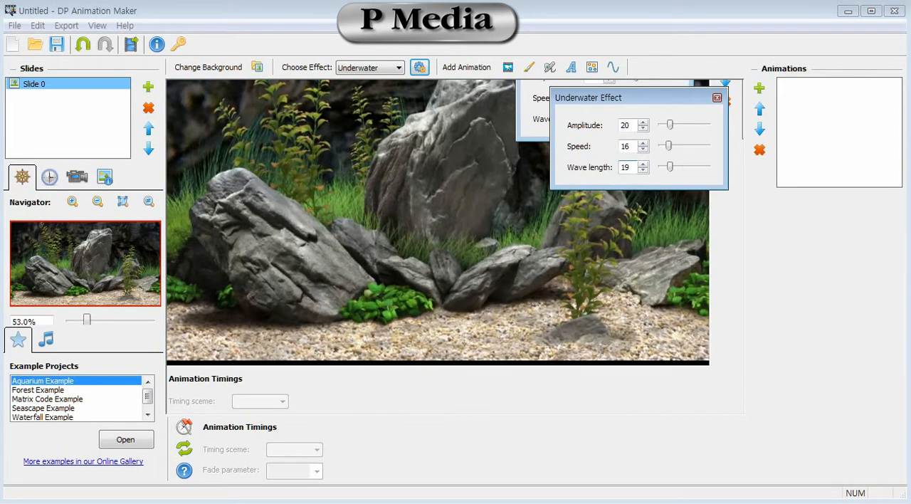
pyautogui.click(717, 98)
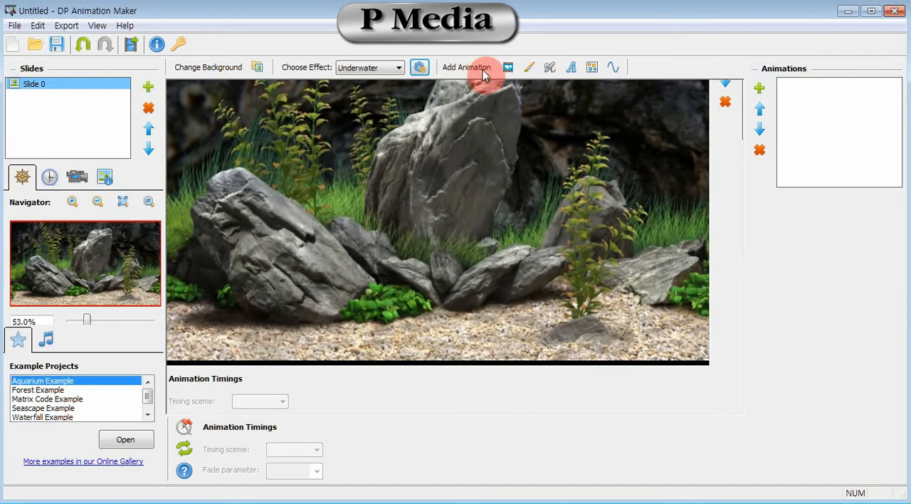
# - Add the Tropical fish 1 animated object from the library's Nature fish category to the slide
pyautogui.click(508, 71)
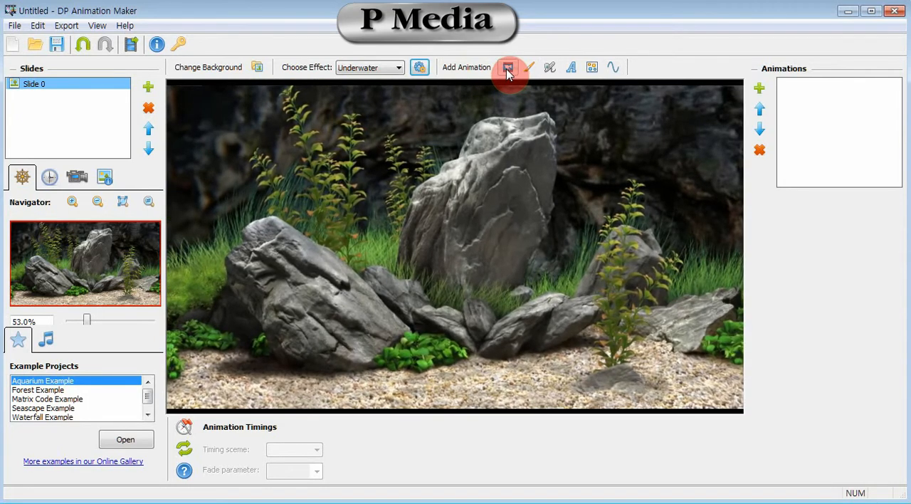
pyautogui.click(507, 71)
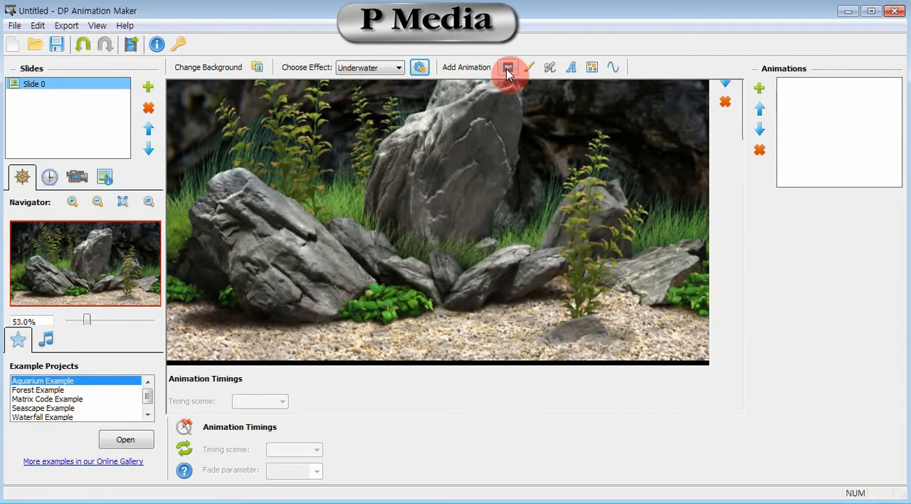
pyautogui.click(507, 71)
pyautogui.moveTo(275, 92); pyautogui.dragTo(269, 34)
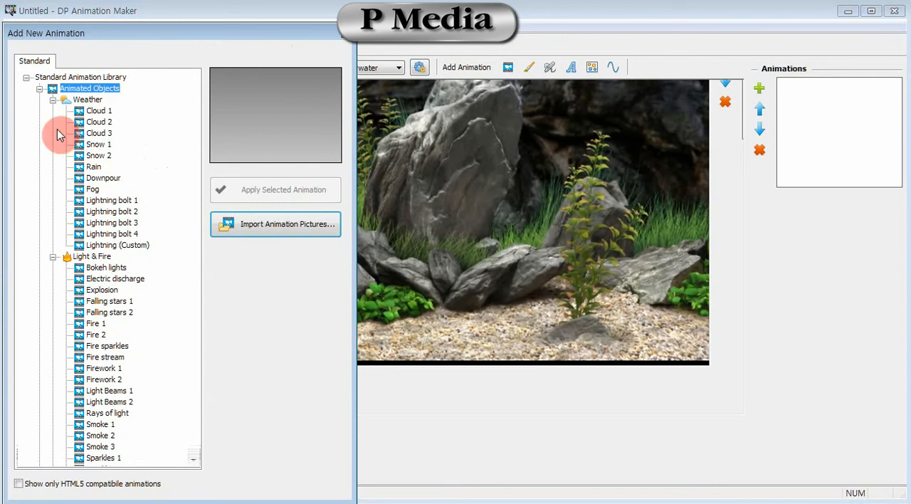
pyautogui.click(53, 99)
pyautogui.click(52, 111)
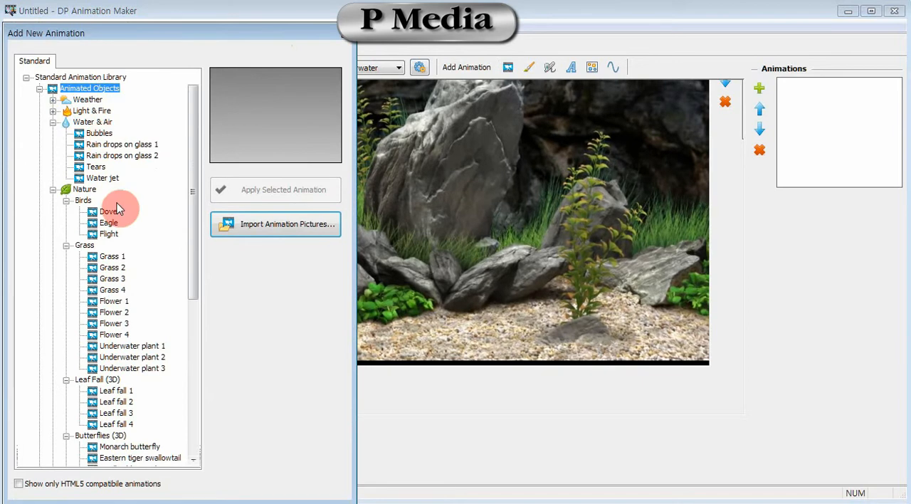
pyautogui.click(52, 190)
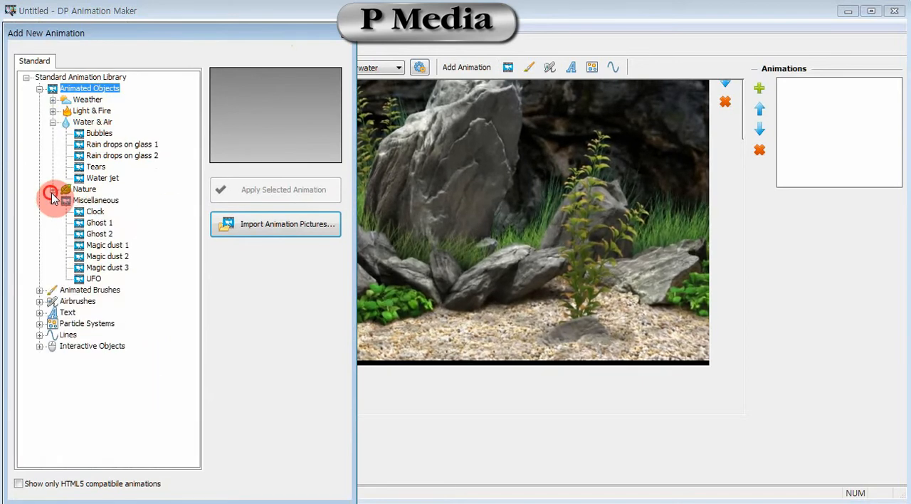
pyautogui.click(53, 190)
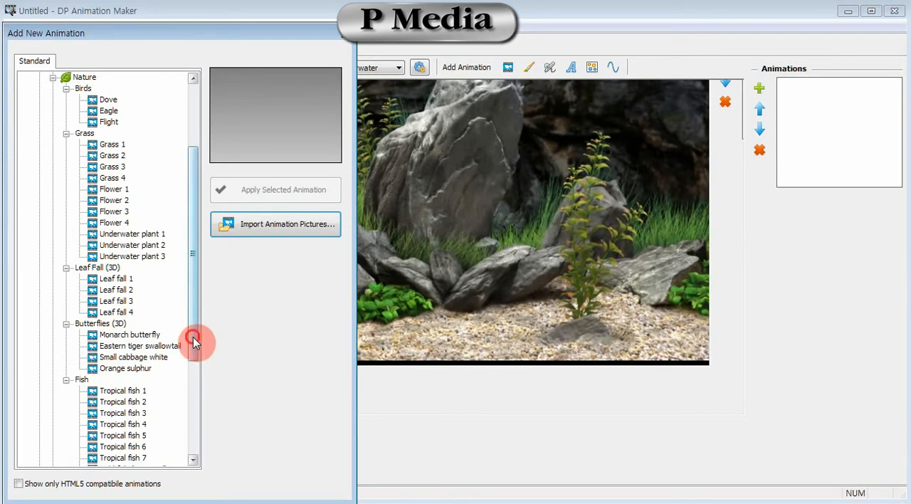
pyautogui.moveTo(193, 337); pyautogui.dragTo(185, 356)
pyautogui.click(135, 349)
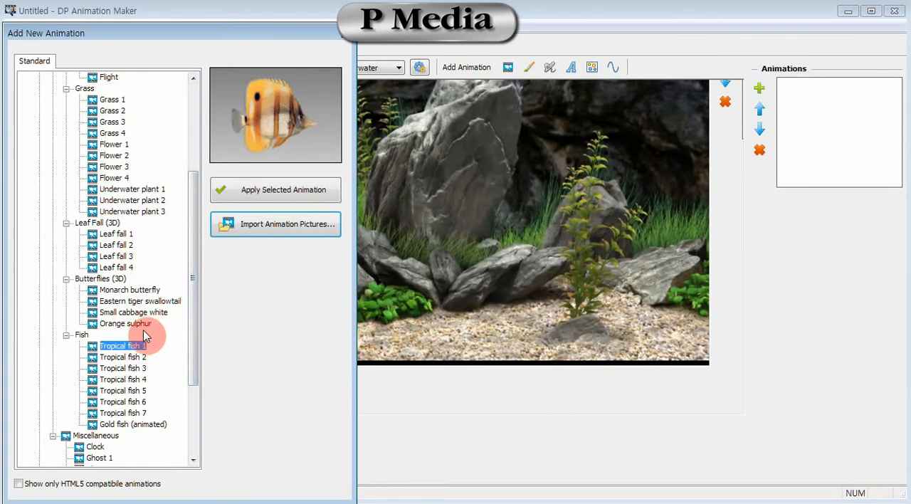
pyautogui.click(284, 192)
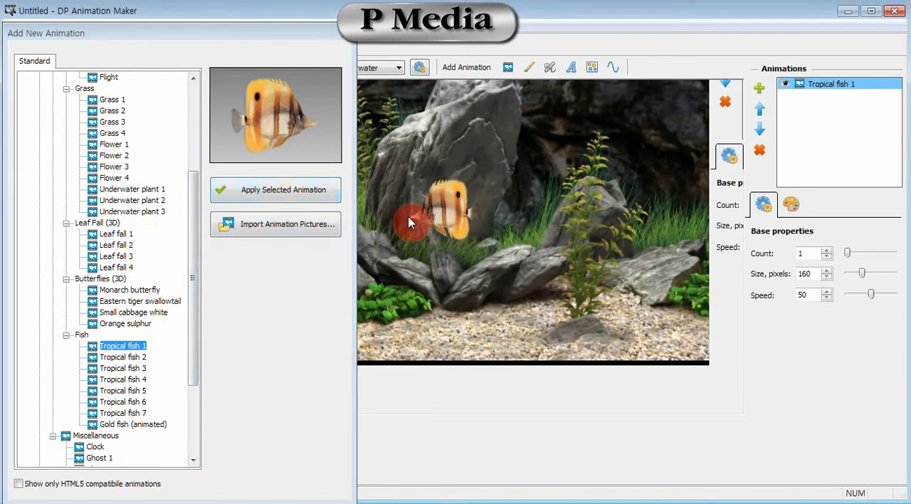
pyautogui.click(348, 37)
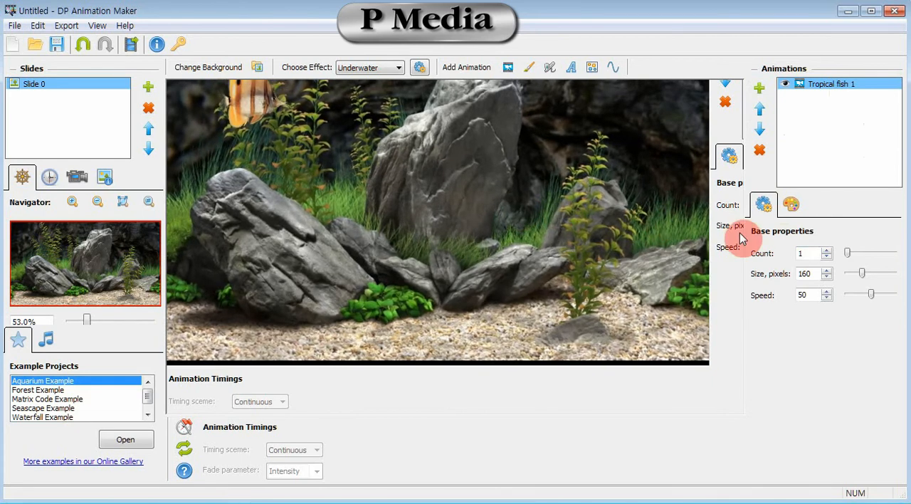
# - Set the Tropical fish 1 animation's count to 2, size to 90 pixels and speed to 63
pyautogui.click(827, 250)
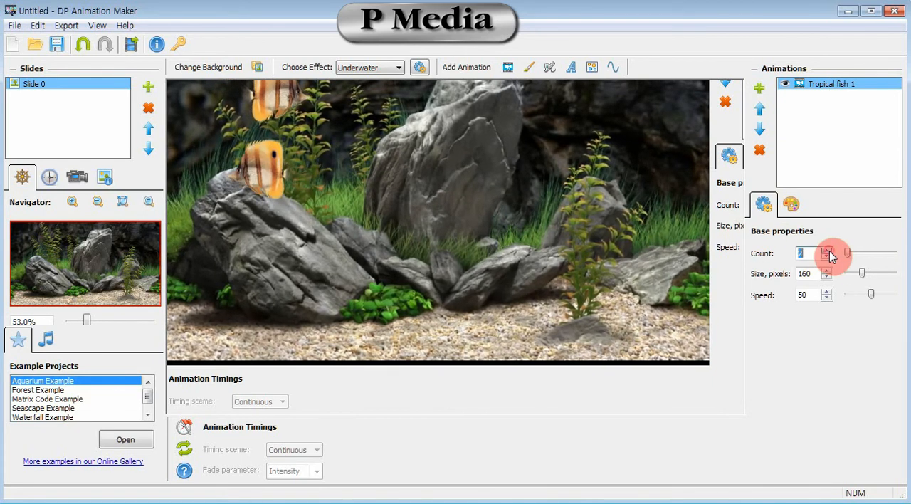
pyautogui.click(827, 250)
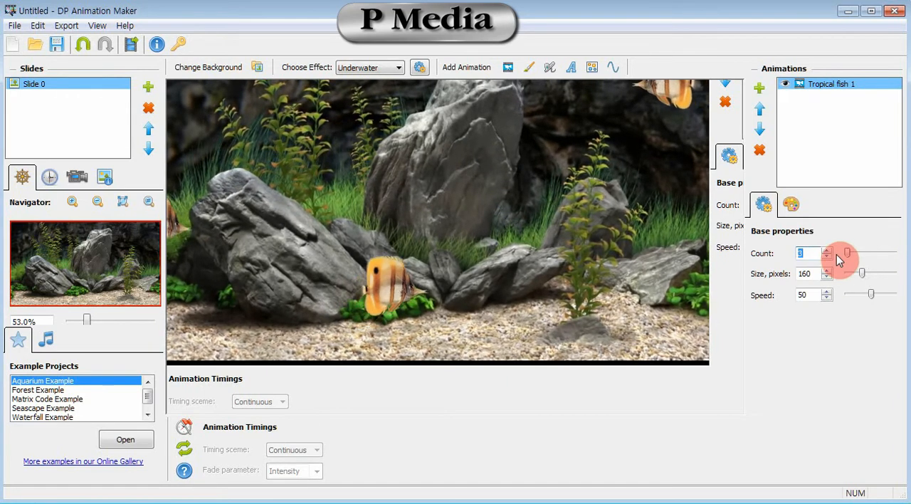
pyautogui.click(827, 256)
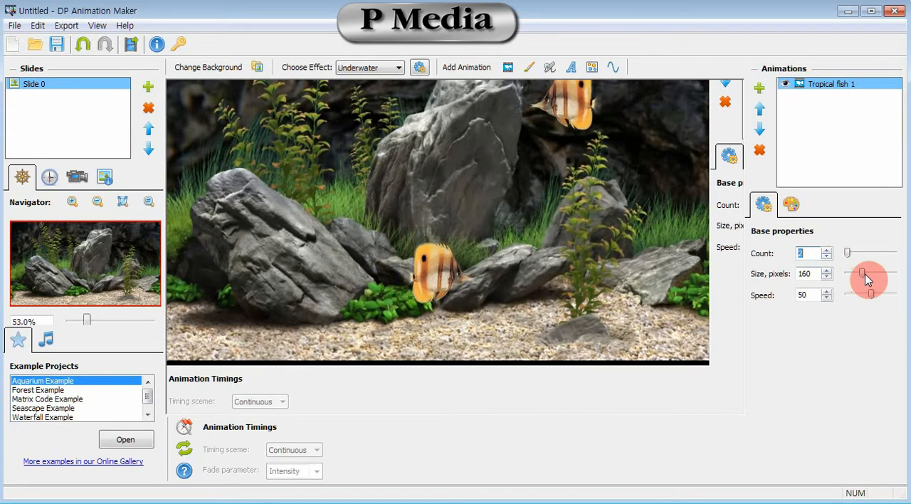
pyautogui.moveTo(865, 275); pyautogui.dragTo(848, 298)
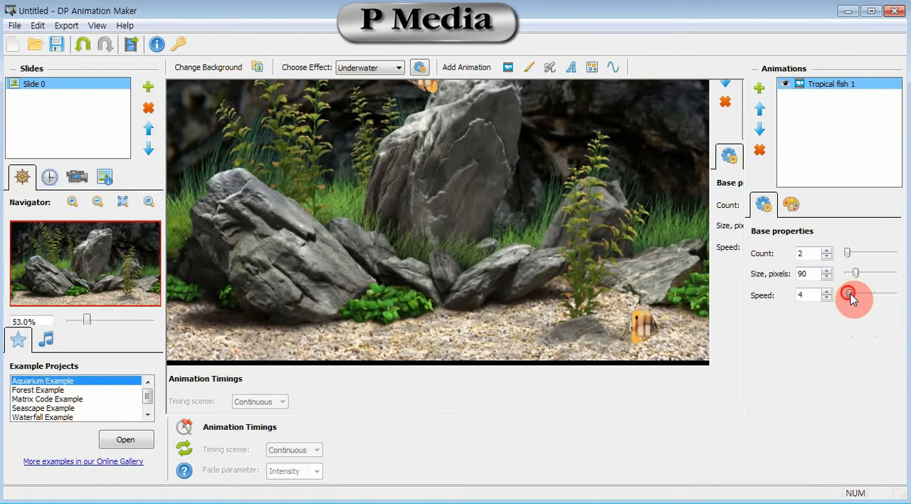
pyautogui.moveTo(854, 298); pyautogui.dragTo(878, 299)
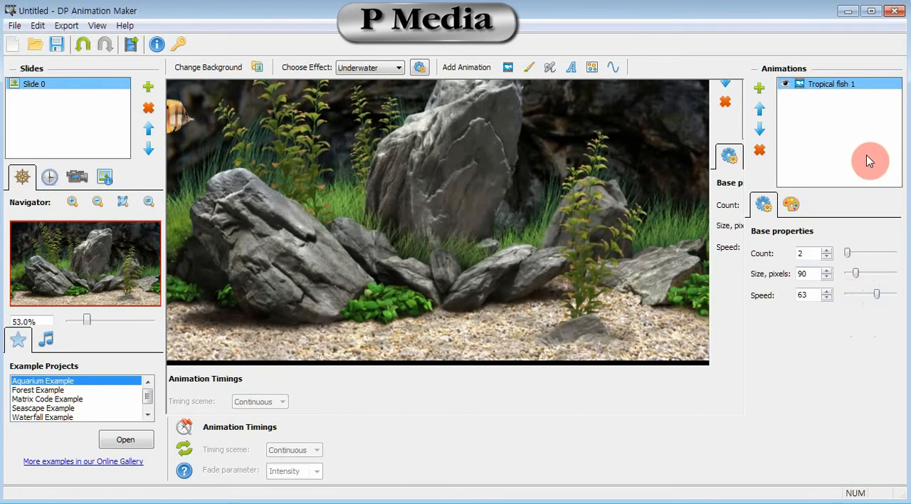
# - Try a translucency of 49 on the tropical fish, restore it to 0 and return to the base properties
pyautogui.click(792, 206)
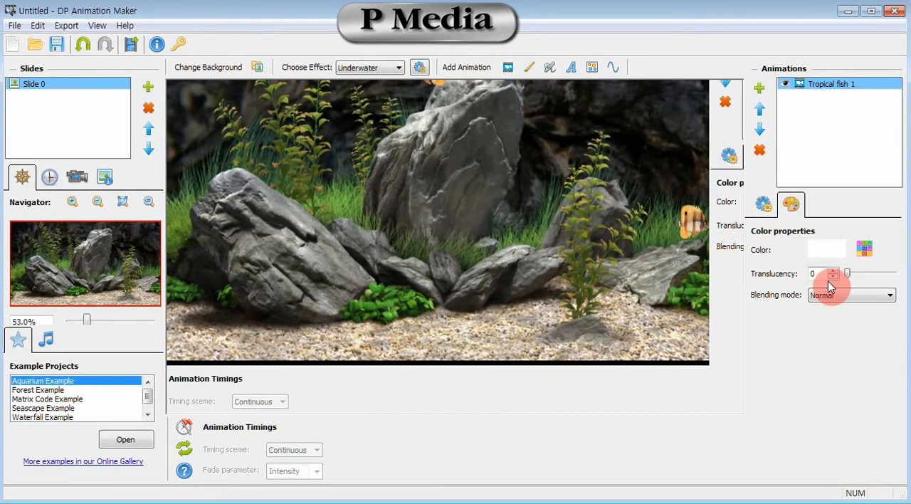
pyautogui.moveTo(846, 273); pyautogui.dragTo(874, 286)
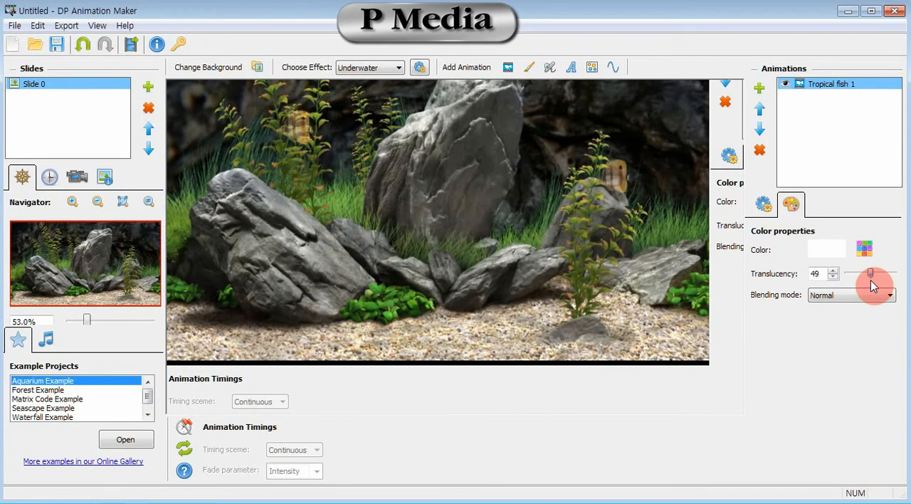
pyautogui.moveTo(875, 285); pyautogui.dragTo(849, 285)
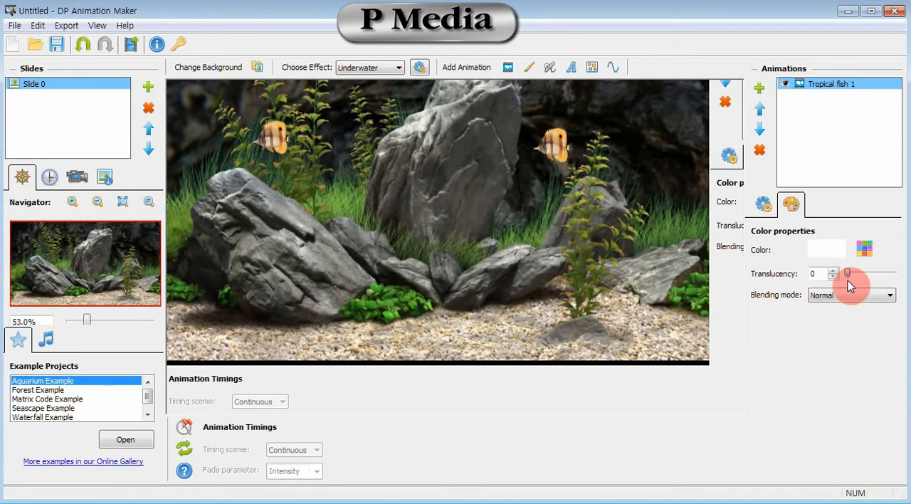
pyautogui.click(761, 205)
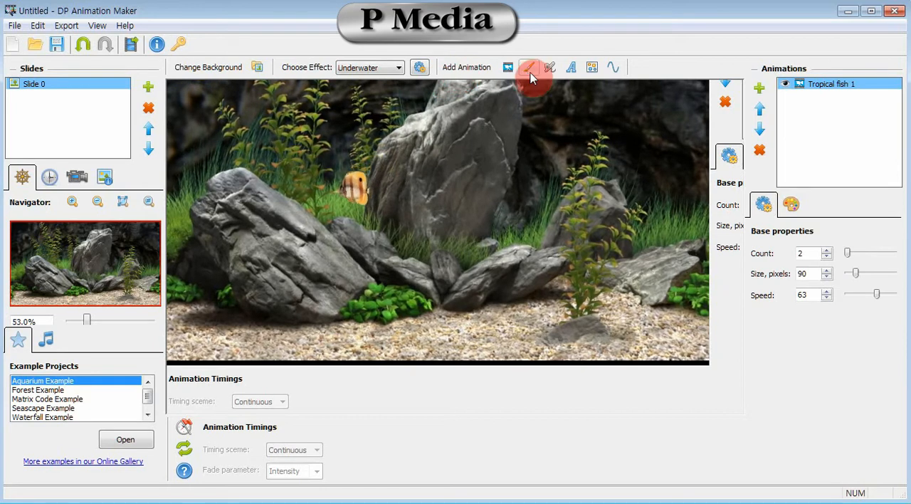
# - Preview several Nature fish animations in the animated objects library and add Tropical fish 4 to the slide
pyautogui.click(508, 67)
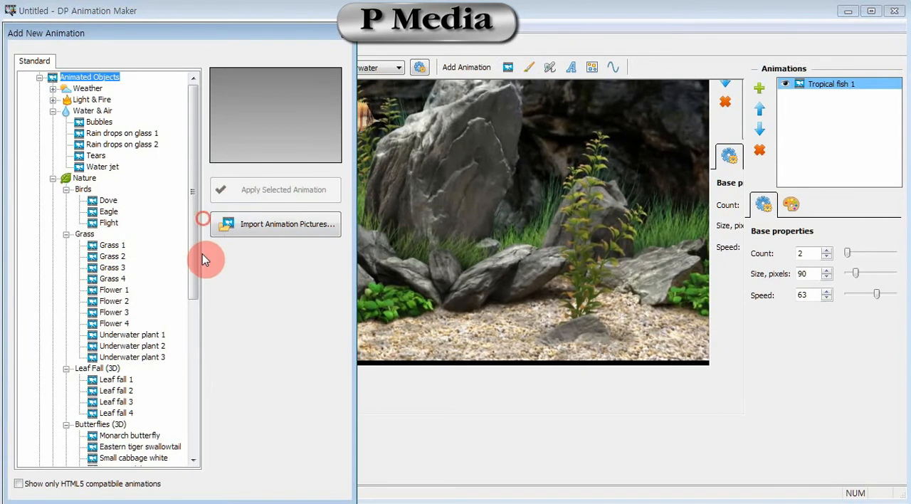
pyautogui.moveTo(193, 287); pyautogui.dragTo(193, 385)
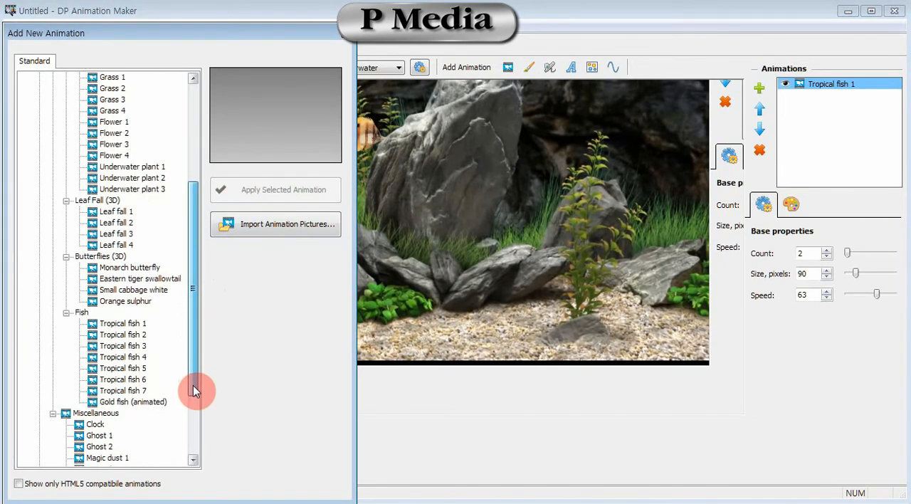
pyautogui.click(143, 335)
pyautogui.click(142, 347)
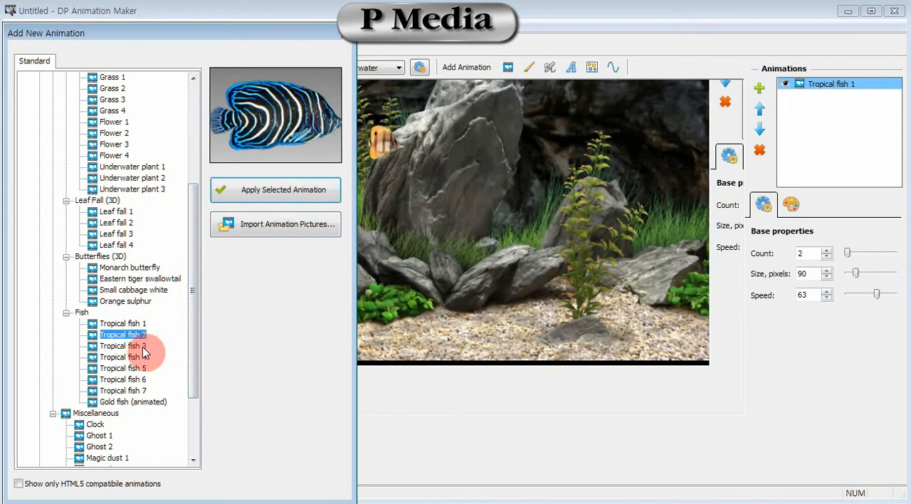
pyautogui.click(143, 402)
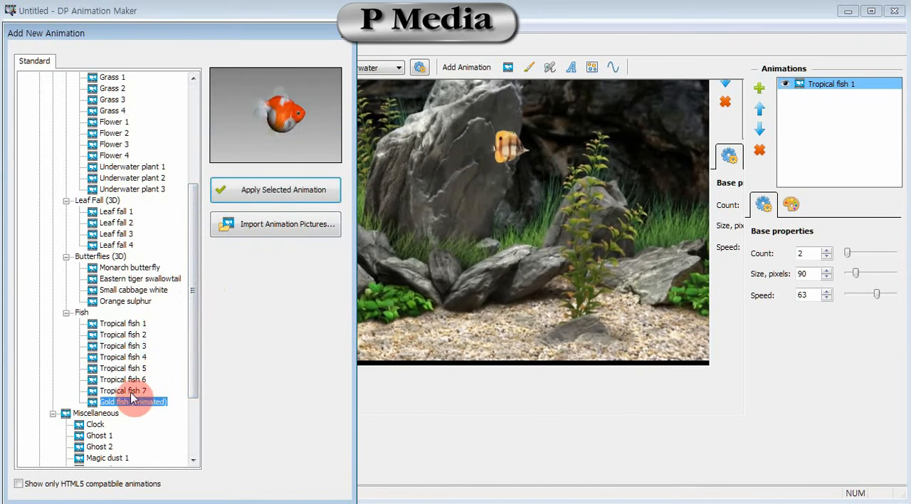
pyautogui.click(135, 391)
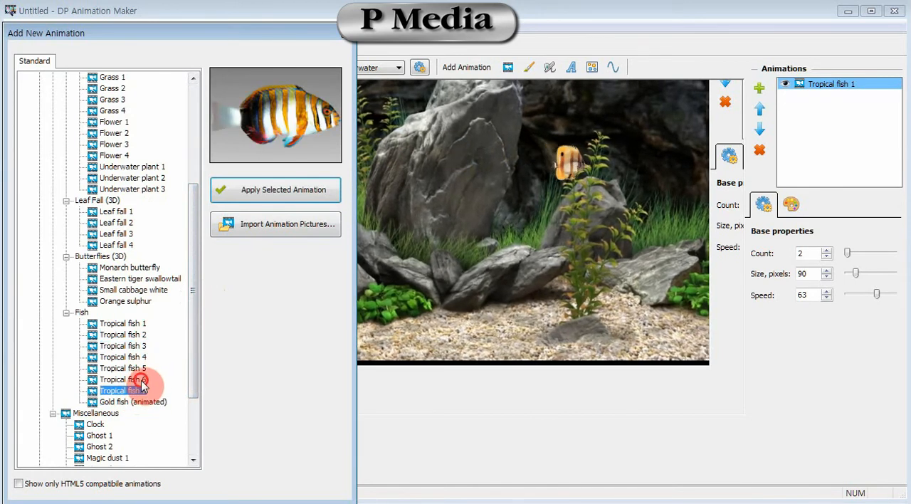
pyautogui.click(141, 380)
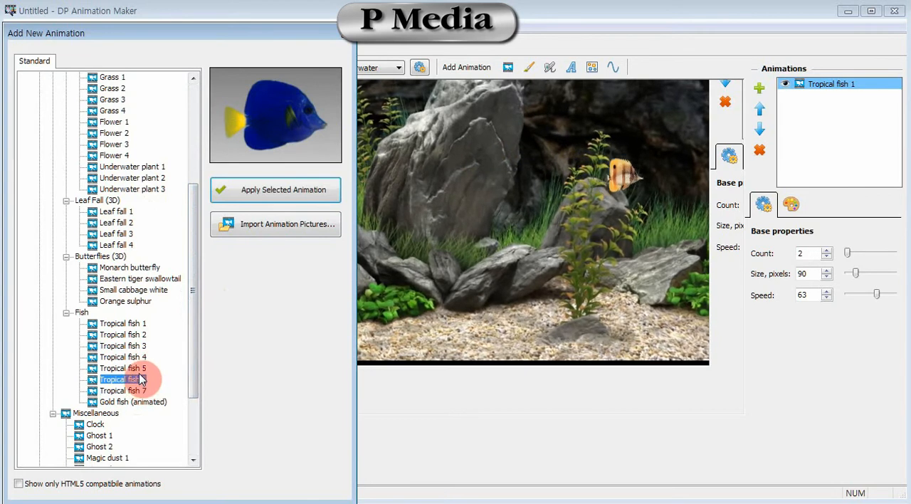
pyautogui.click(143, 369)
pyautogui.click(141, 358)
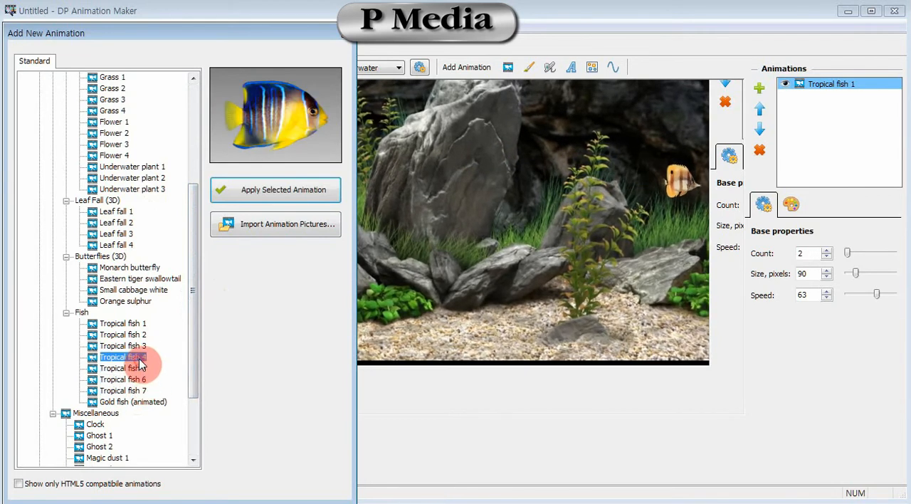
pyautogui.click(143, 347)
pyautogui.click(140, 359)
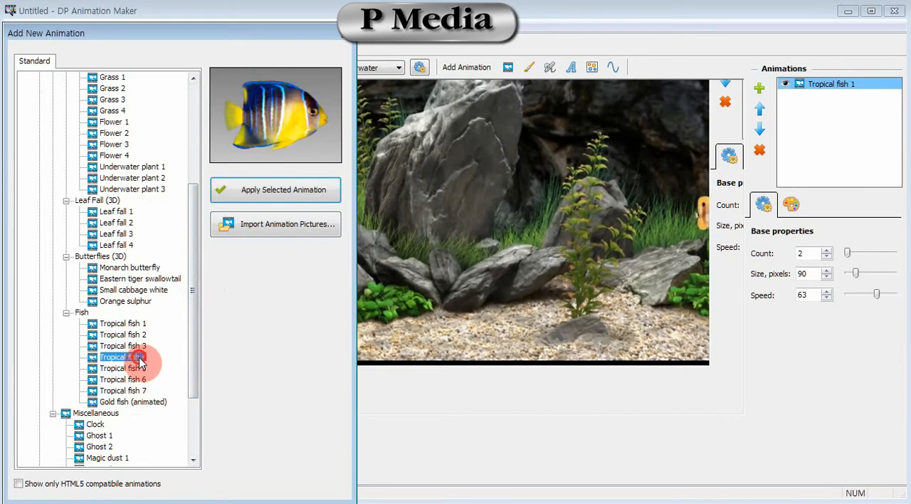
pyautogui.click(288, 195)
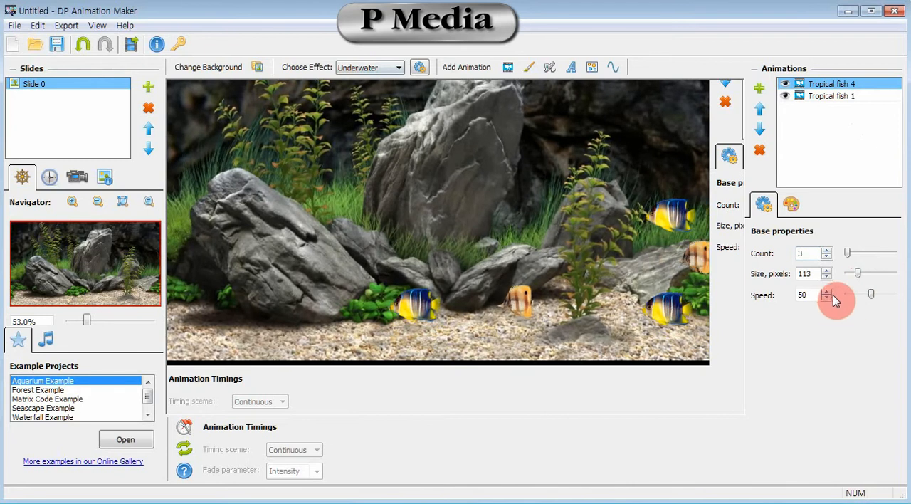
# - Set the speed of the Tropical fish 4 animation to 91 and of the Tropical fish 1 animation to 43
pyautogui.moveTo(873, 297); pyautogui.dragTo(882, 300)
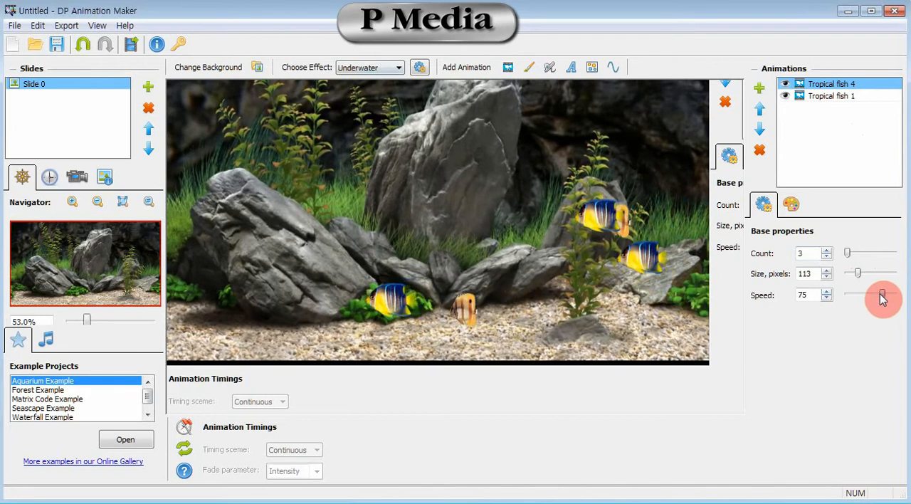
pyautogui.click(832, 95)
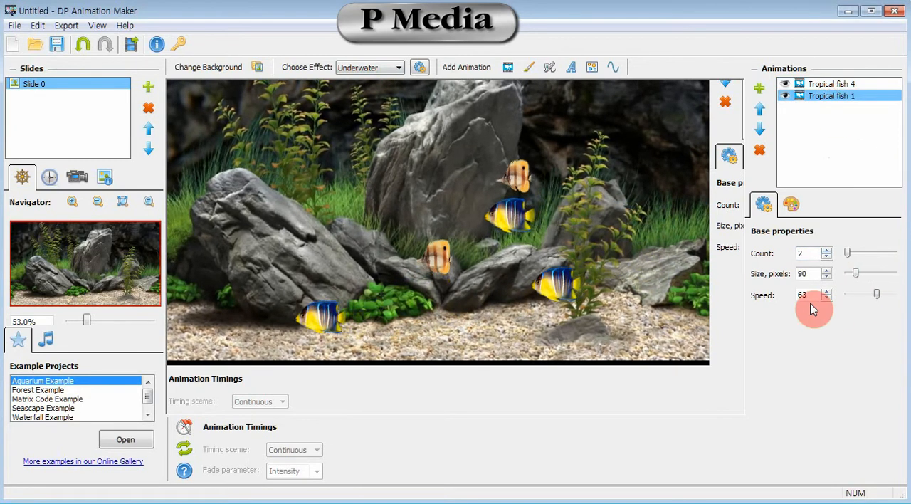
pyautogui.click(837, 84)
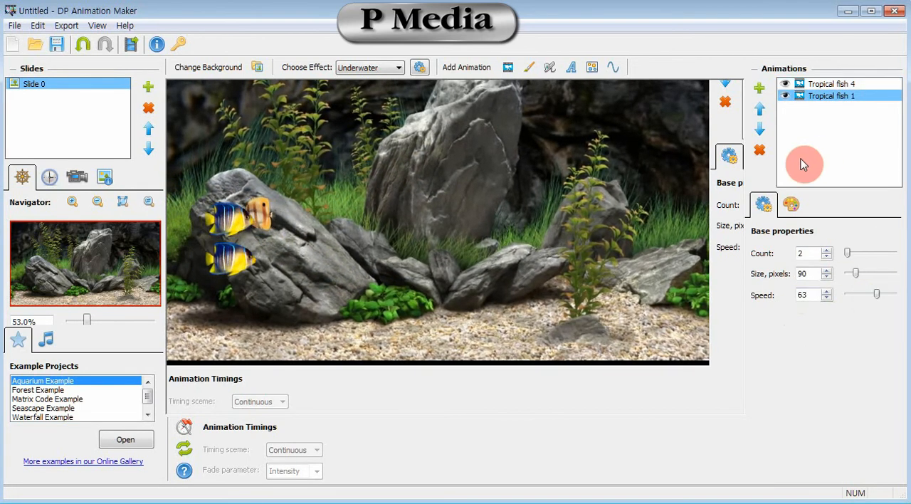
pyautogui.moveTo(875, 292); pyautogui.dragTo(867, 294)
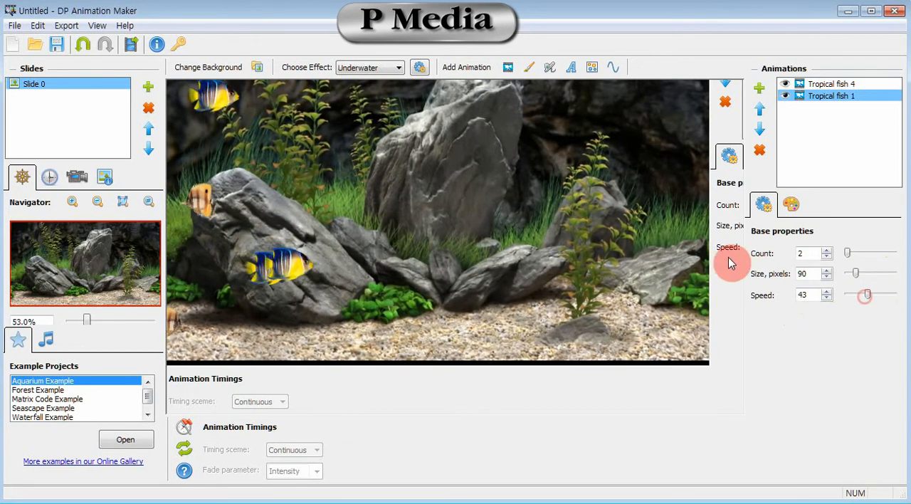
pyautogui.click(831, 84)
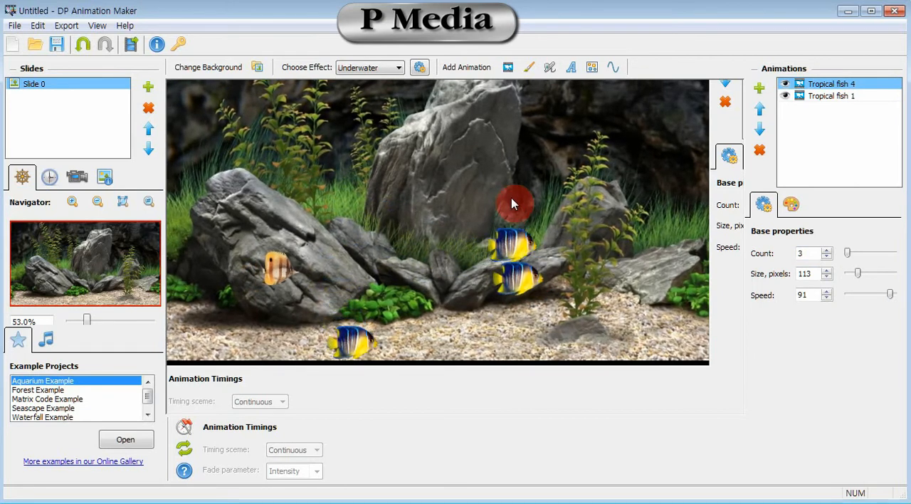
# - Add the Gold fish (animated) object from the library's Nature fish category to the slide
pyautogui.click(510, 73)
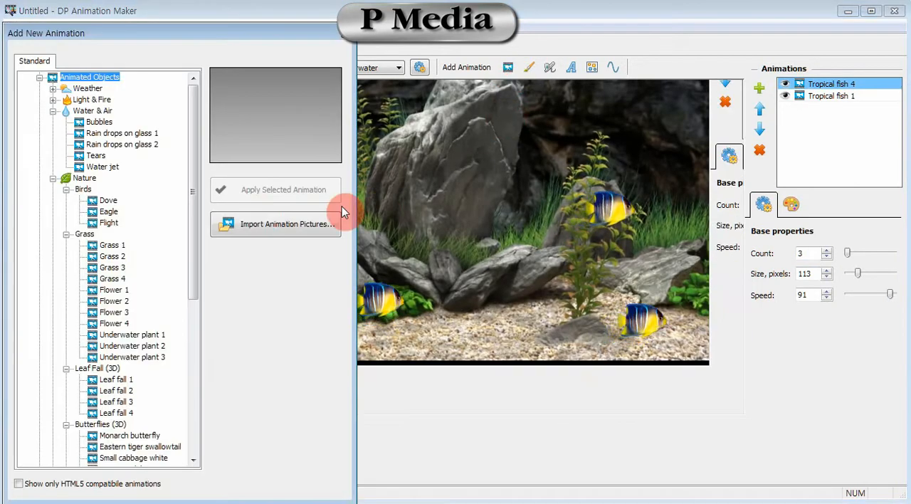
pyautogui.moveTo(196, 233); pyautogui.dragTo(188, 375)
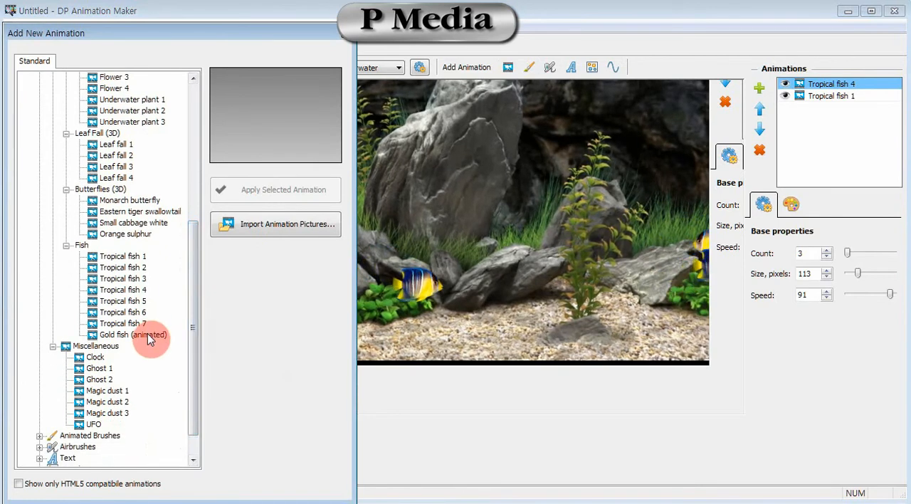
pyautogui.click(148, 336)
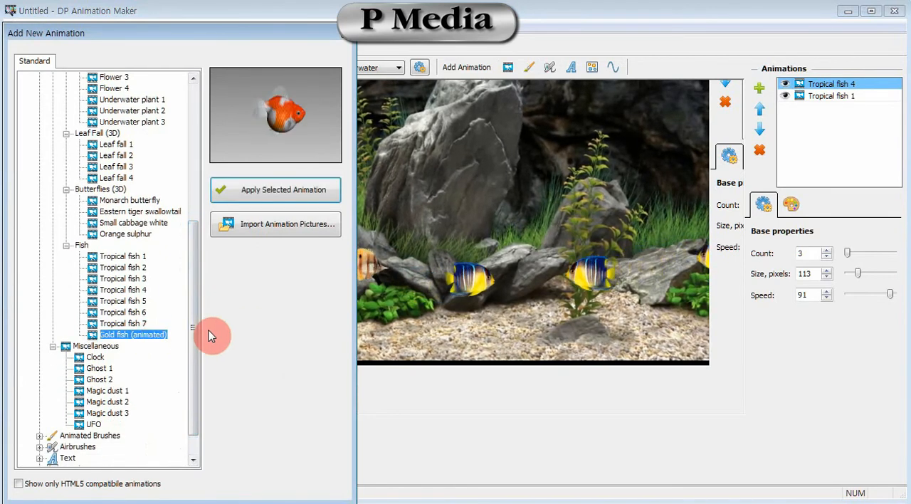
pyautogui.click(282, 191)
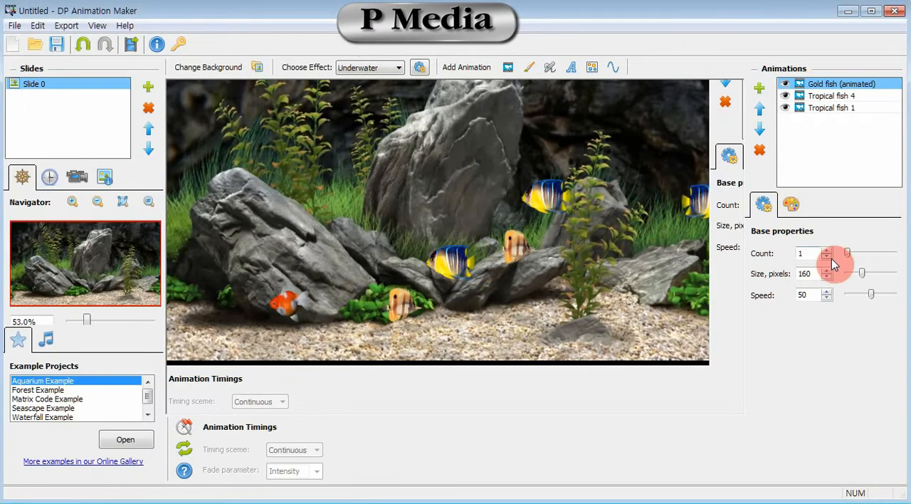
# - Set the gold fish animation's count to 5 and its size to 187 pixels
pyautogui.click(827, 250)
pyautogui.click(827, 251)
pyautogui.click(827, 251)
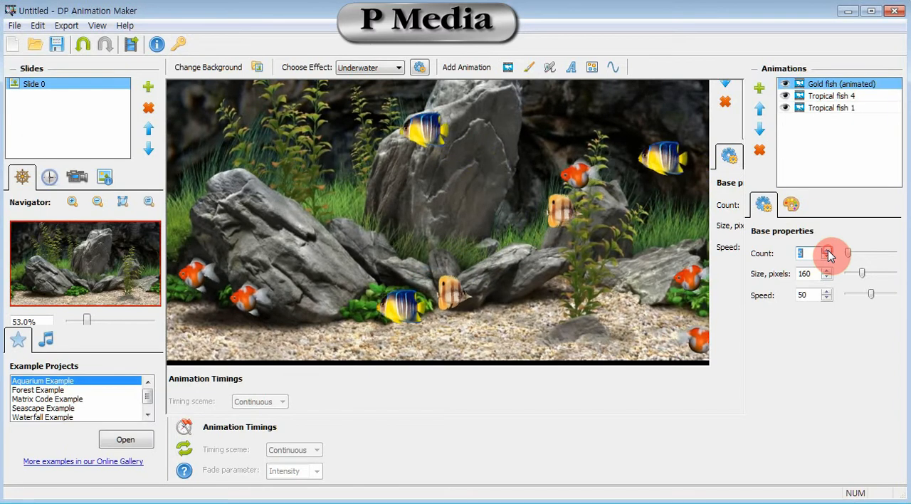
pyautogui.click(827, 250)
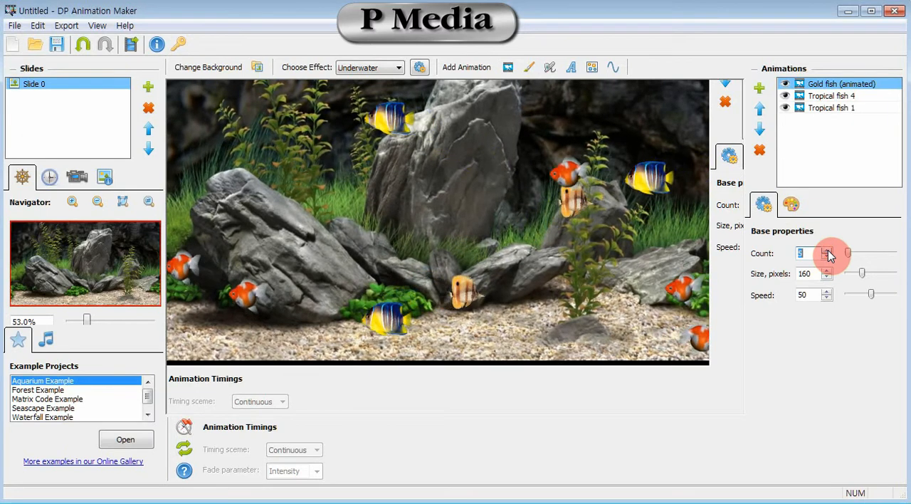
pyautogui.click(866, 277)
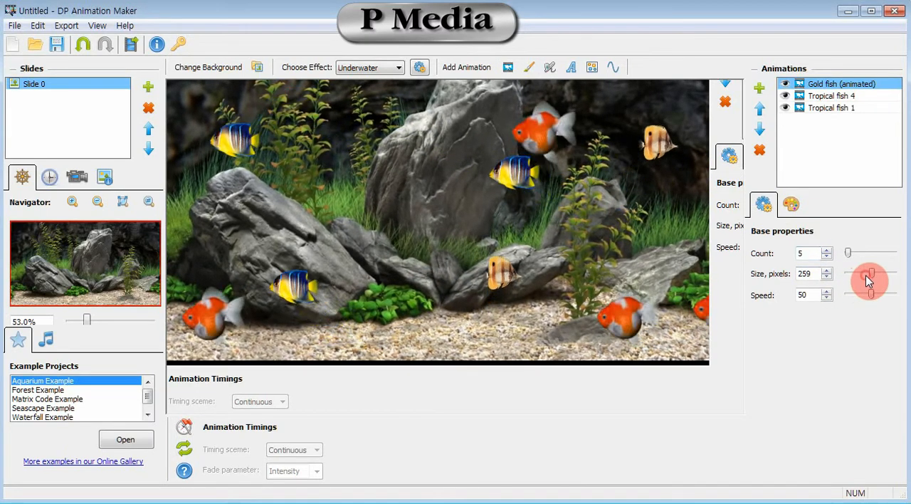
pyautogui.click(870, 276)
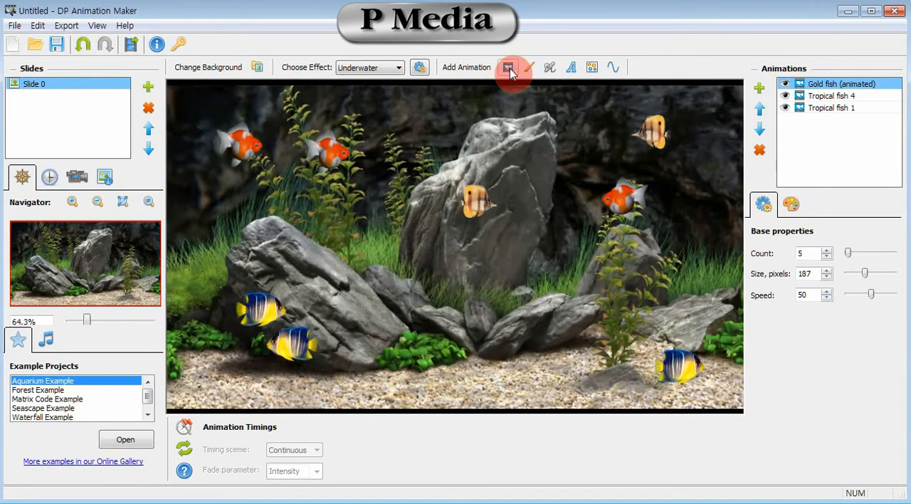
# - Add the Underwater plant 1 animated object from the library's Nature grass category to the slide
pyautogui.click(508, 71)
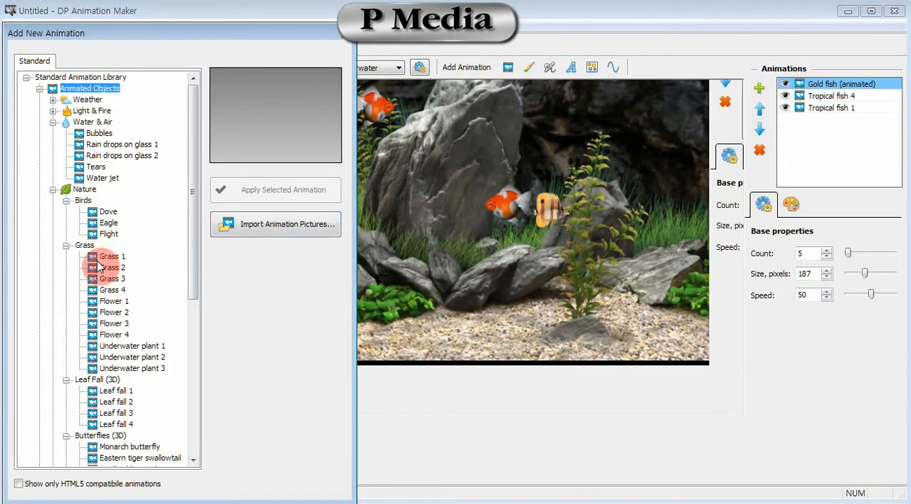
pyautogui.moveTo(193, 263); pyautogui.dragTo(194, 301)
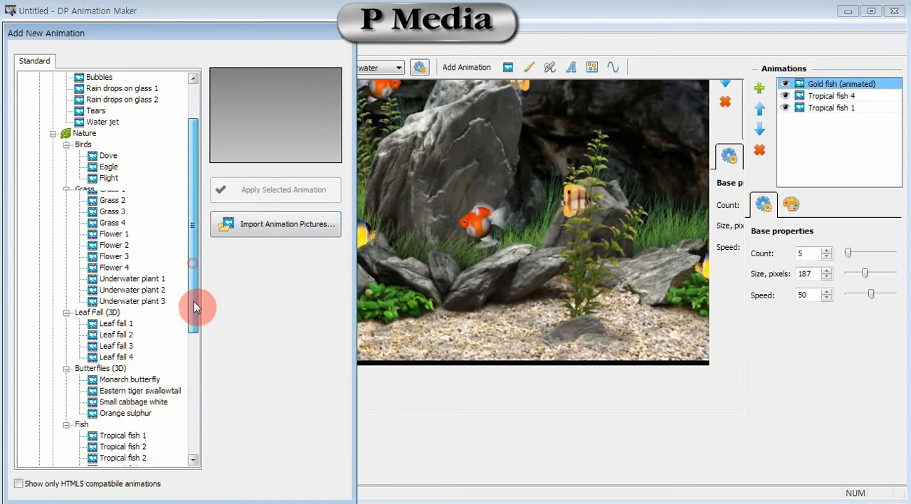
pyautogui.click(161, 281)
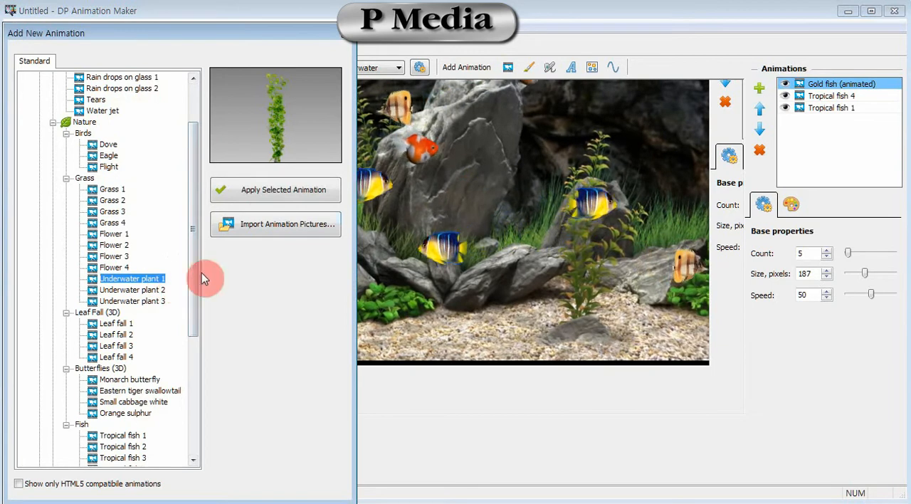
pyautogui.click(284, 189)
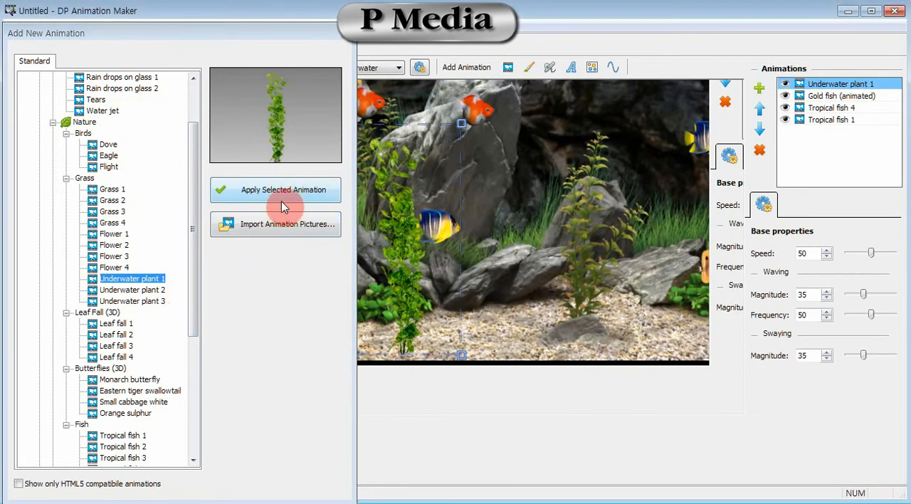
# - Close the animation library, then shrink the underwater plant and place it on the gravel right of the photo's leafy plant
pyautogui.click(440, 269)
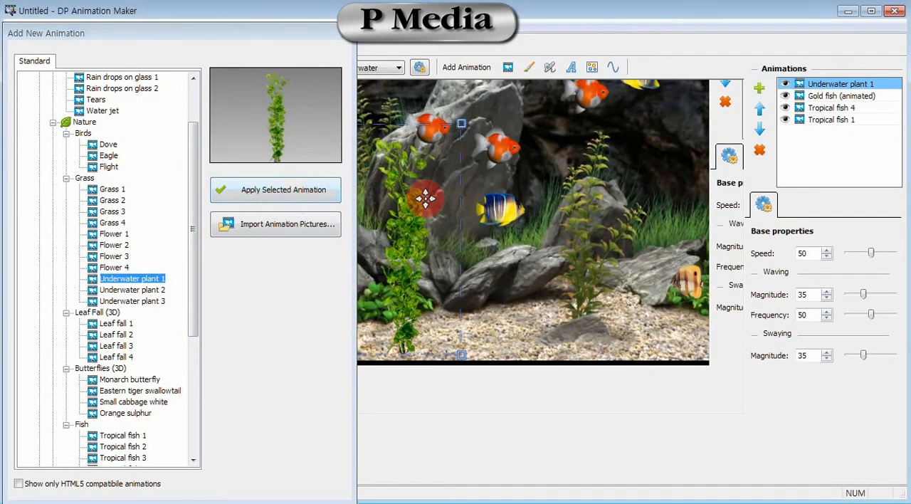
pyautogui.click(340, 34)
pyautogui.click(450, 269)
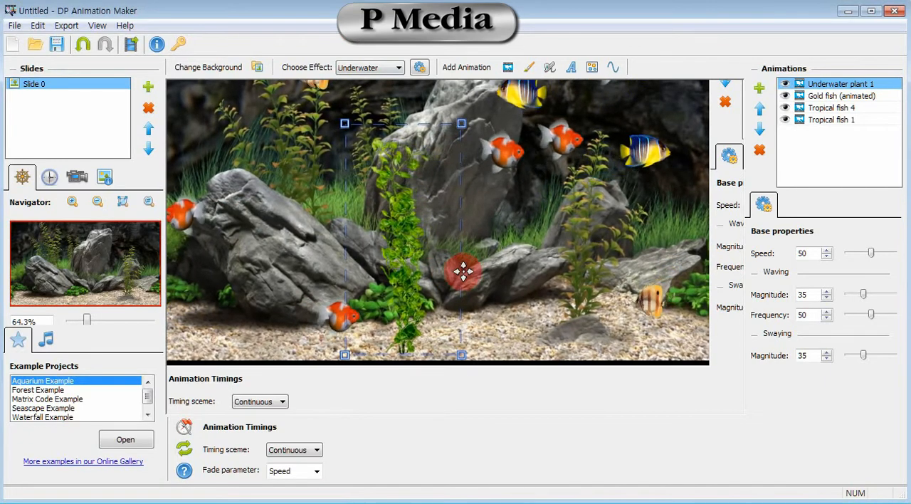
pyautogui.moveTo(390, 199); pyautogui.dragTo(466, 329)
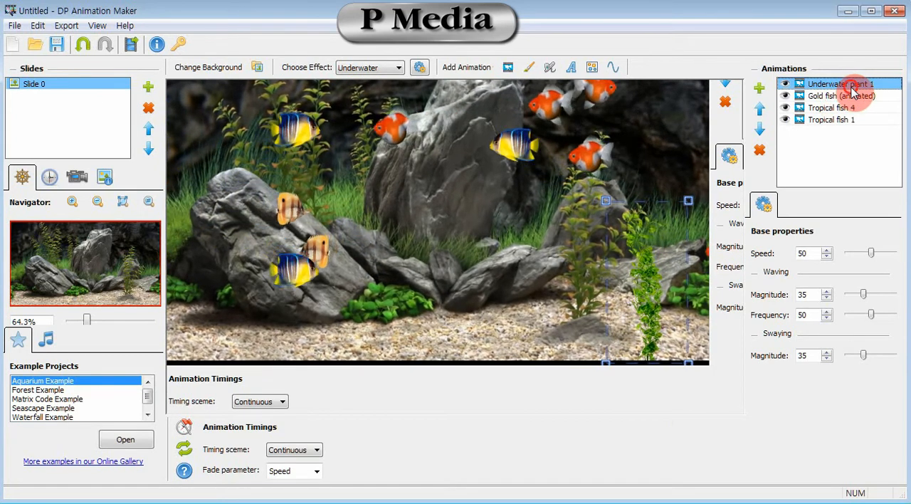
# - Clone the Underwater plant 1 animation twice
pyautogui.rightClick(814, 87)
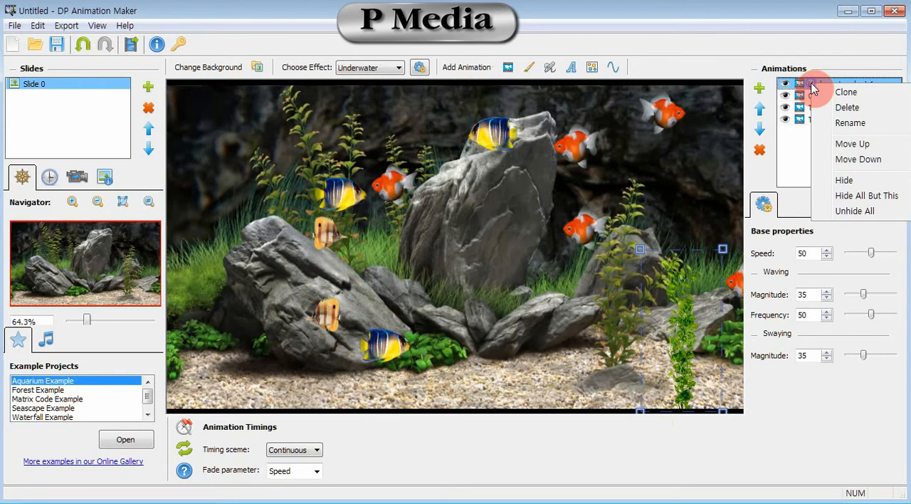
pyautogui.click(859, 94)
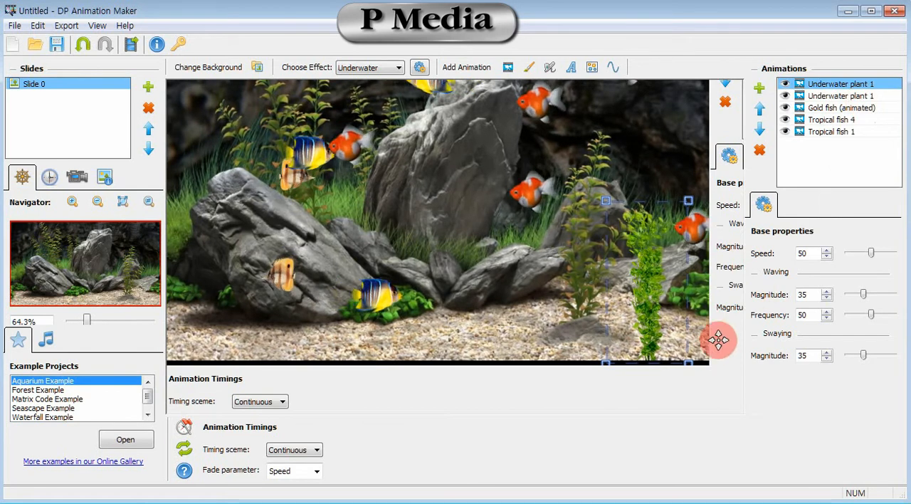
pyautogui.rightClick(840, 86)
pyautogui.click(883, 93)
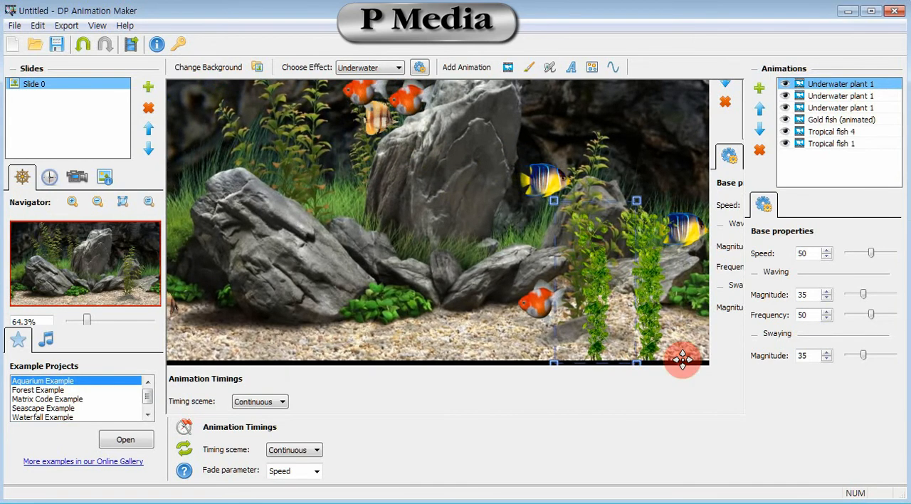
# - Place one plant clone on the gravel by the central rocks and a smaller one in front of the photo's leafy plant
pyautogui.moveTo(674, 337); pyautogui.dragTo(513, 285)
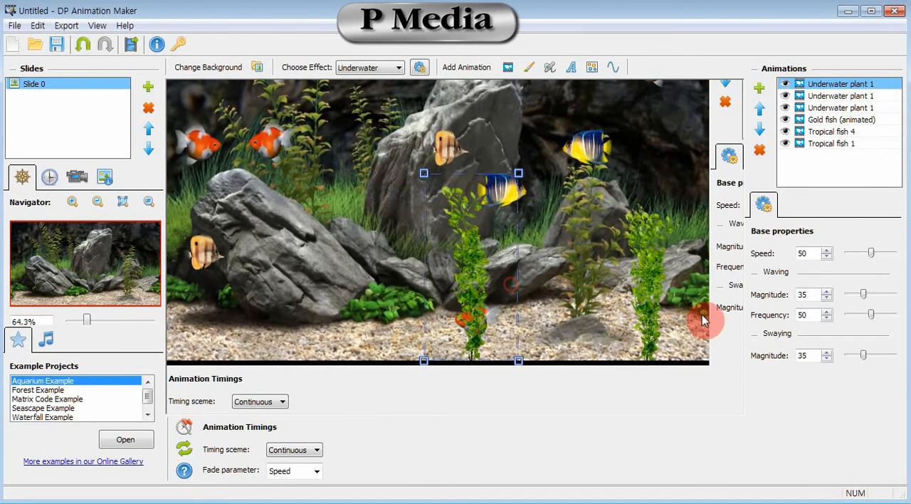
pyautogui.click(827, 96)
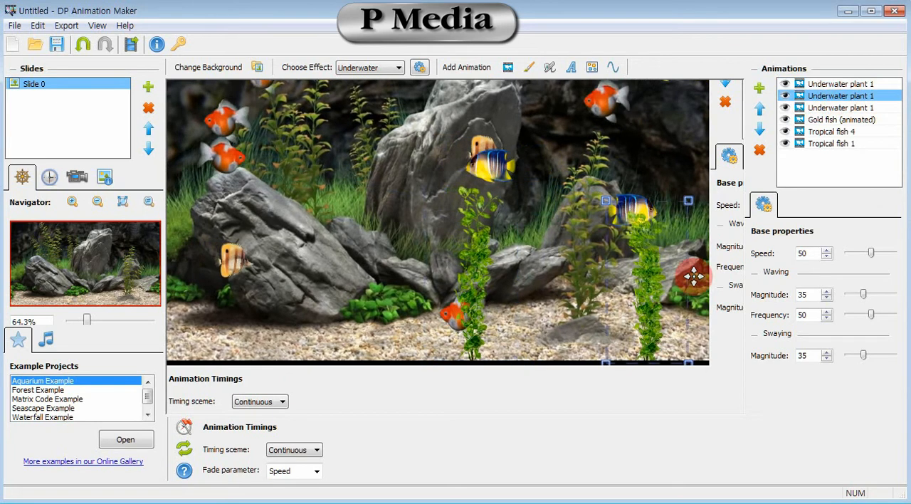
pyautogui.moveTo(674, 319); pyautogui.dragTo(618, 321)
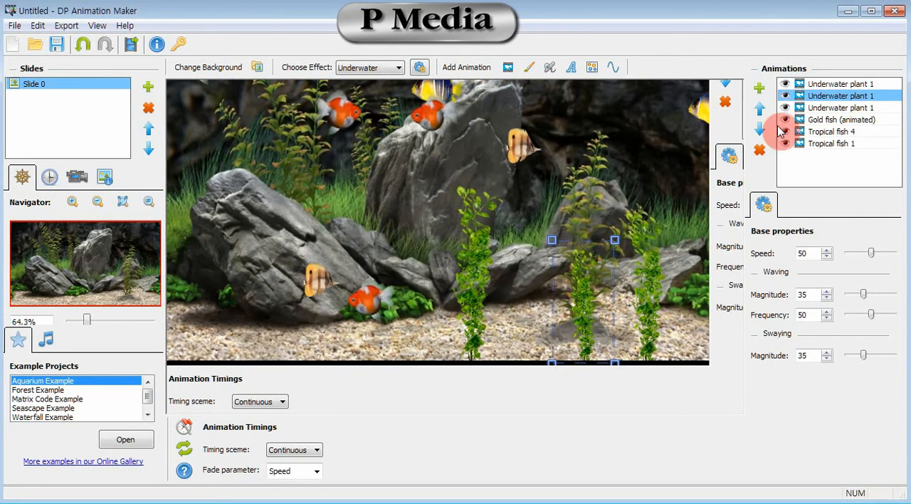
# - Set the swaying magnitude to 72 and the waving magnitude to 52 for the green plant by the central rocks
pyautogui.click(819, 84)
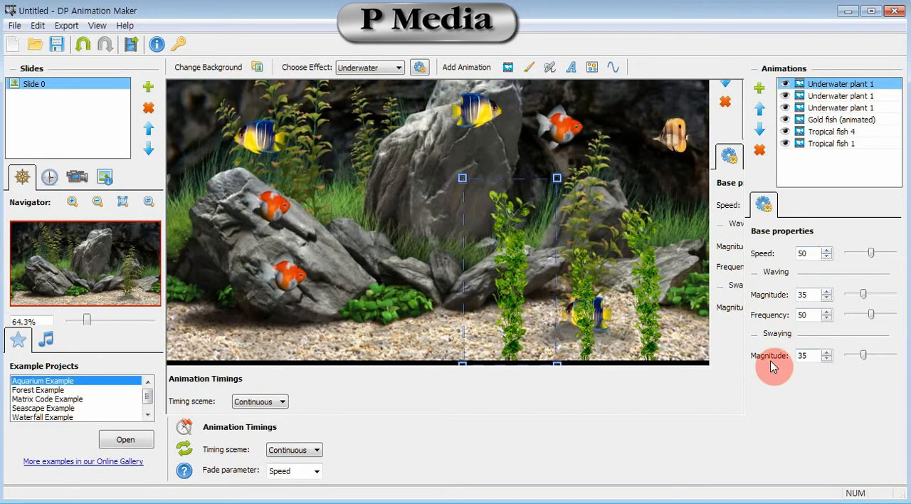
pyautogui.moveTo(863, 356); pyautogui.dragTo(881, 358)
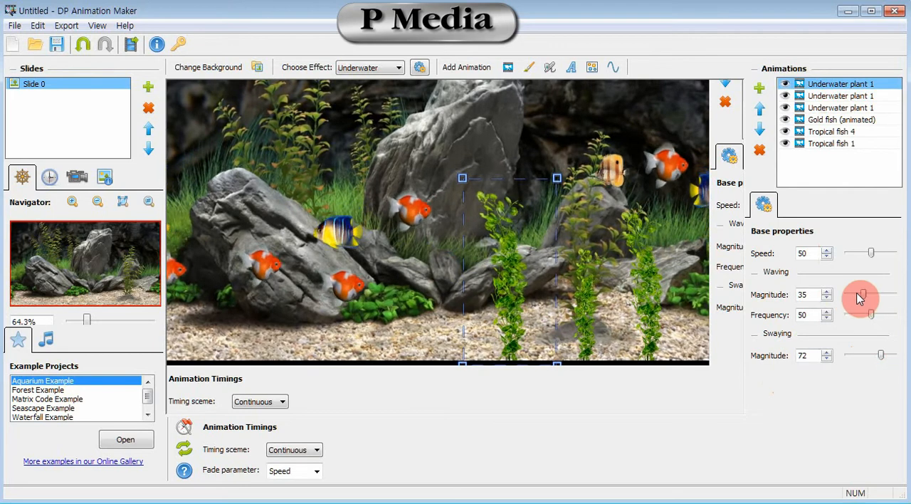
pyautogui.moveTo(859, 298); pyautogui.dragTo(870, 299)
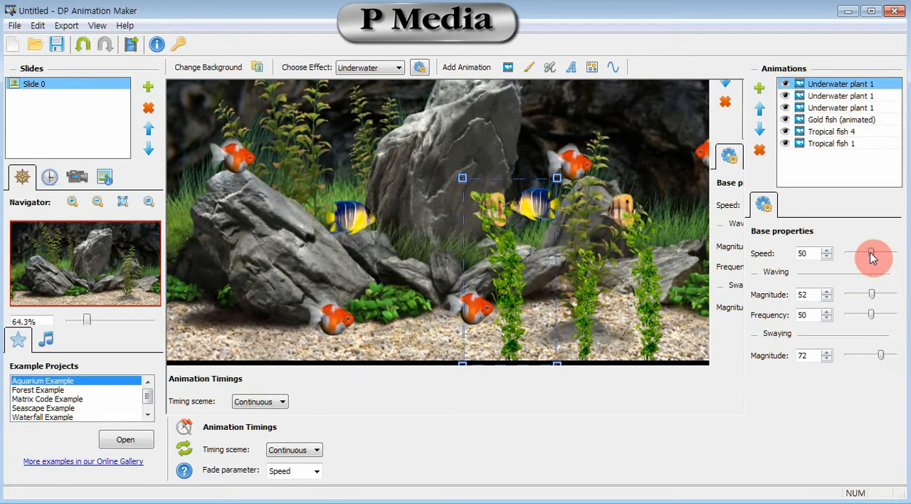
pyautogui.moveTo(864, 253)
pyautogui.mouseDown()
pyautogui.moveTo(875, 252)
pyautogui.moveTo(867, 251)
pyautogui.mouseUp()
pyautogui.click(865, 95)
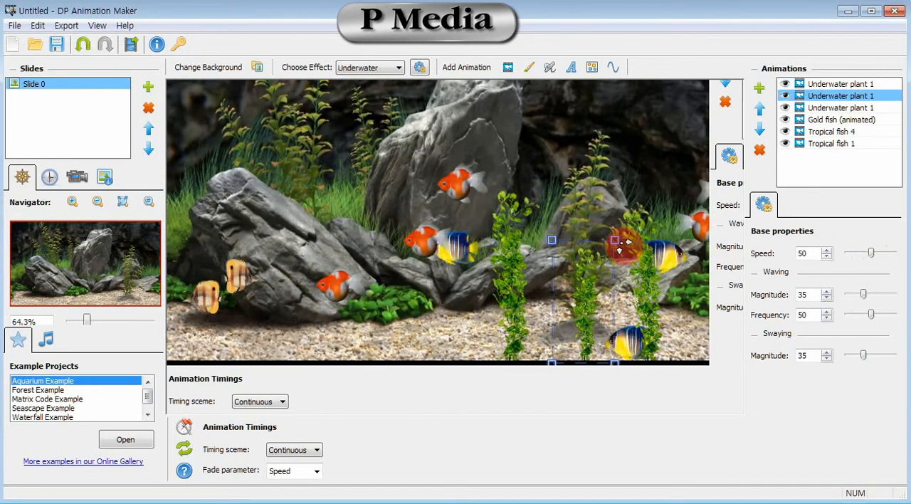
# - Add the Underwater plant 3 animated object from the library and place it on the gravel at the photo's far left
pyautogui.click(507, 70)
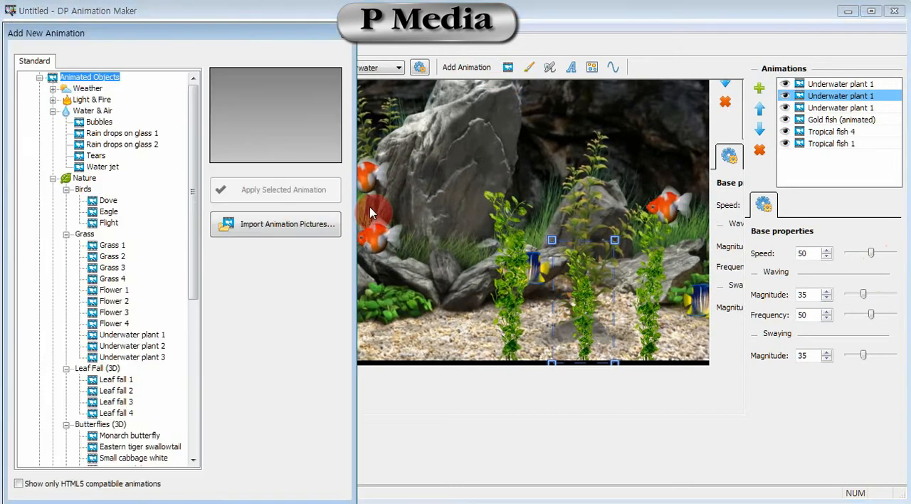
pyautogui.moveTo(191, 230); pyautogui.dragTo(173, 444)
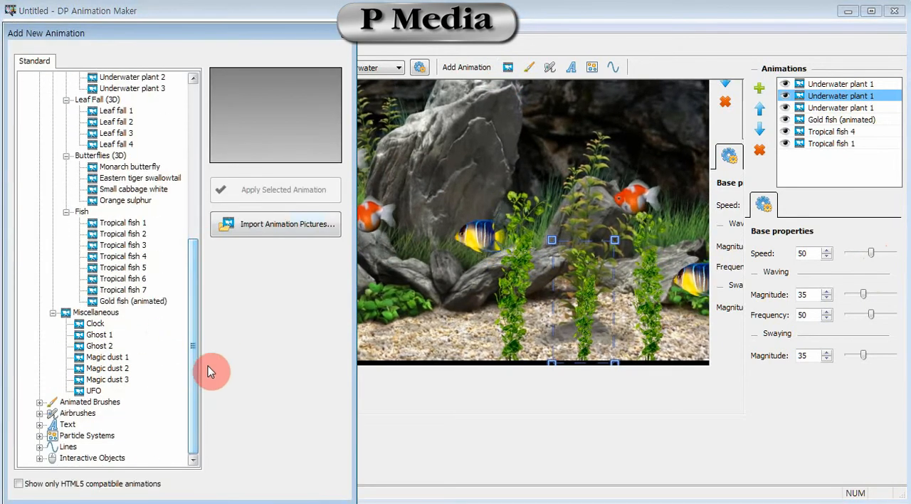
pyautogui.moveTo(190, 368); pyautogui.dragTo(202, 330)
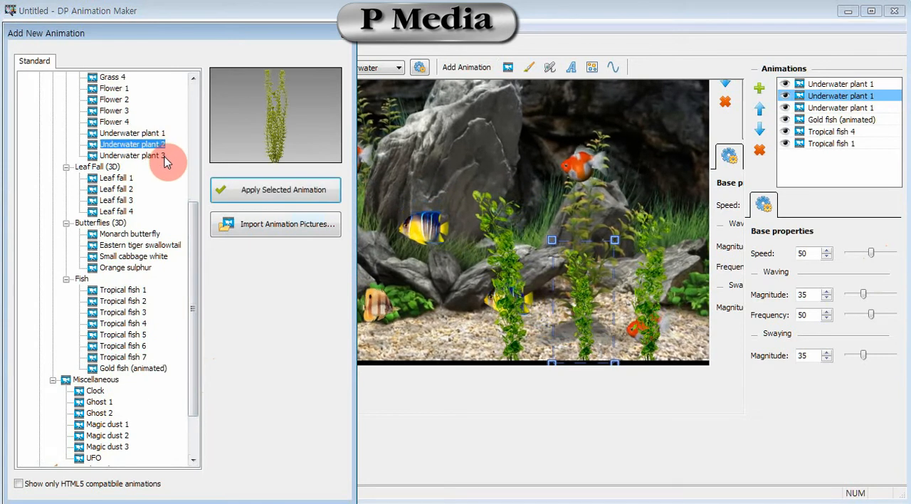
pyautogui.click(254, 186)
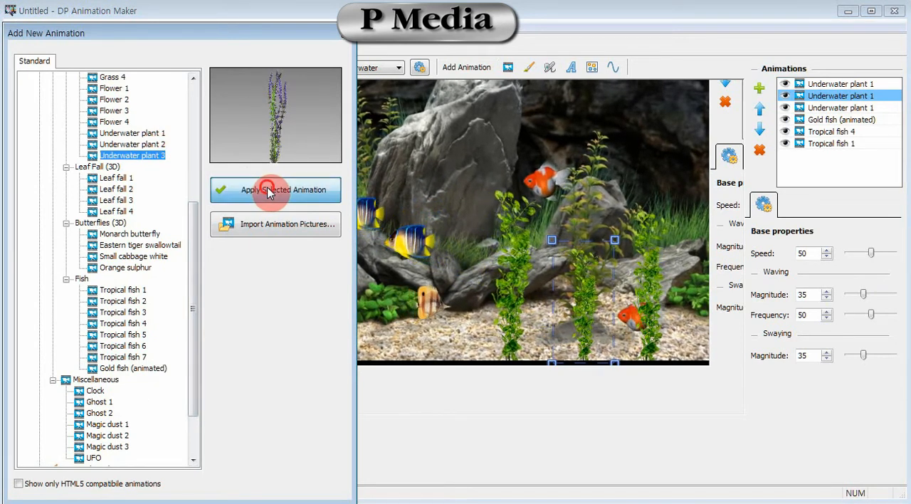
pyautogui.click(431, 269)
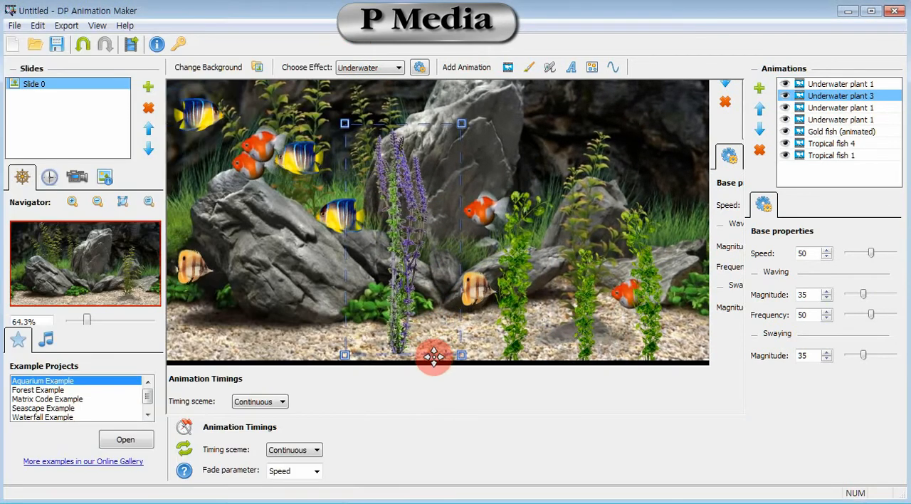
pyautogui.moveTo(335, 377); pyautogui.dragTo(228, 356)
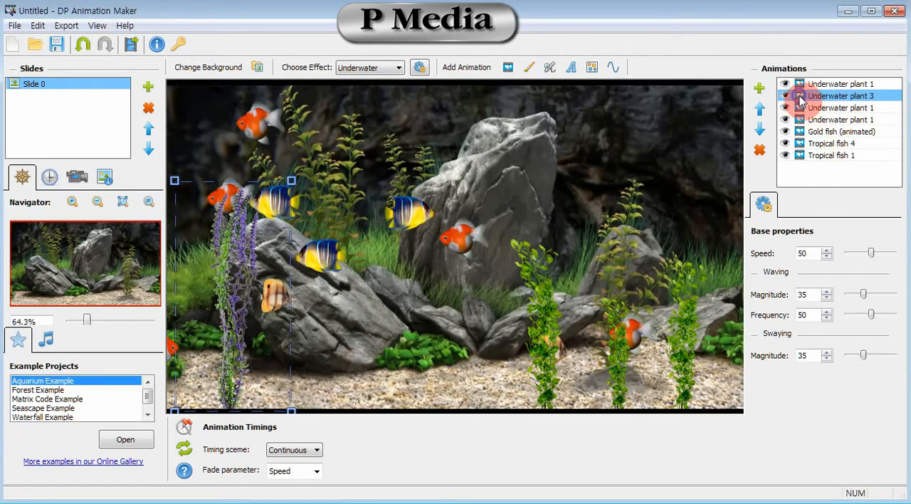
# - Clone the Underwater plant 3 animation twice
pyautogui.rightClick(812, 97)
pyautogui.click(825, 106)
pyautogui.rightClick(817, 96)
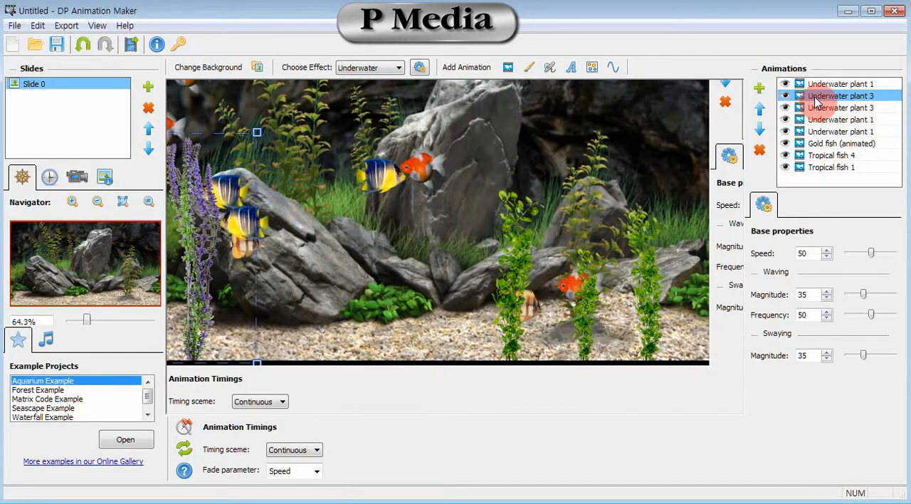
pyautogui.click(836, 106)
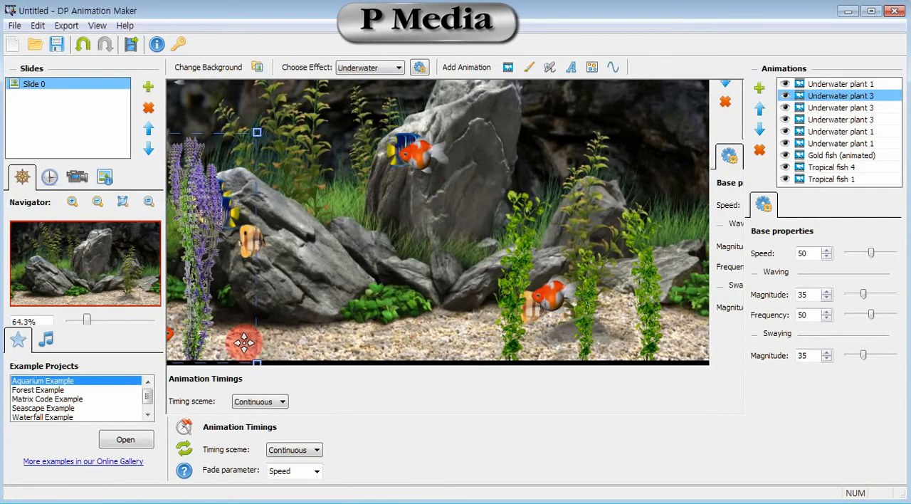
# - Place one purple plant clone on the central gravel with a smaller clone to its left, and shrink the far-left original
pyautogui.moveTo(243, 342); pyautogui.dragTo(446, 352)
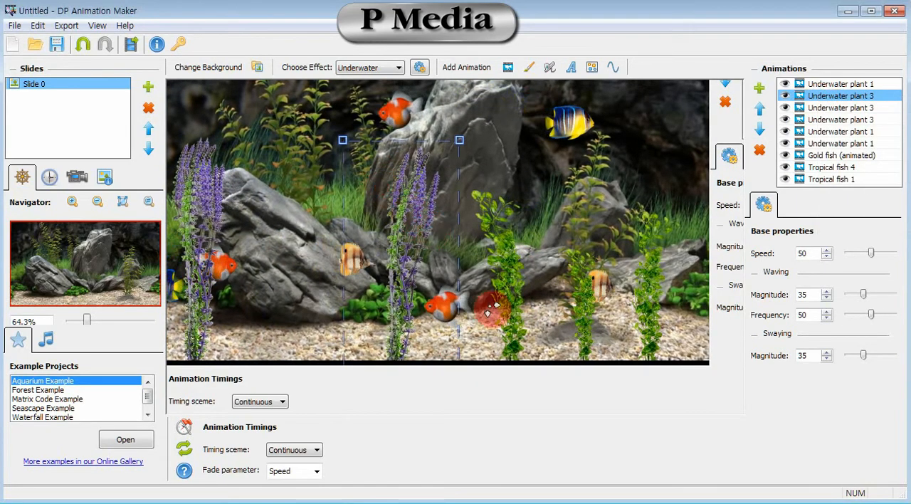
pyautogui.click(819, 107)
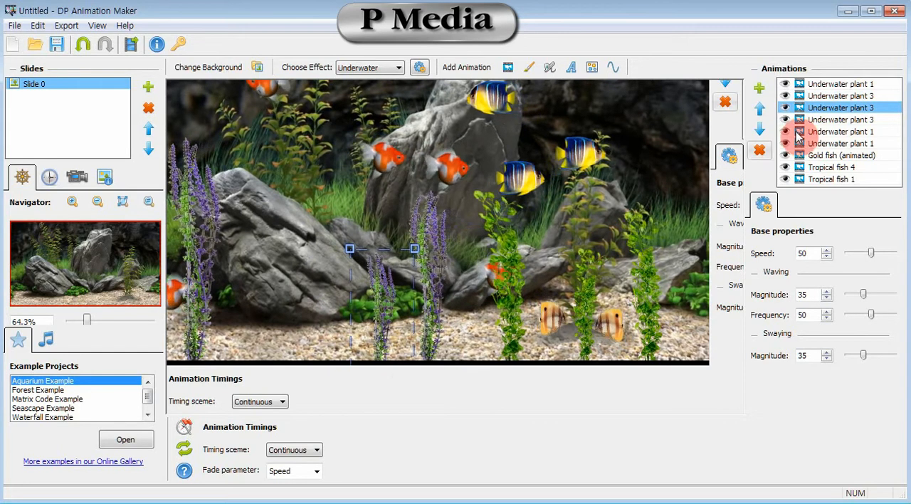
pyautogui.click(858, 119)
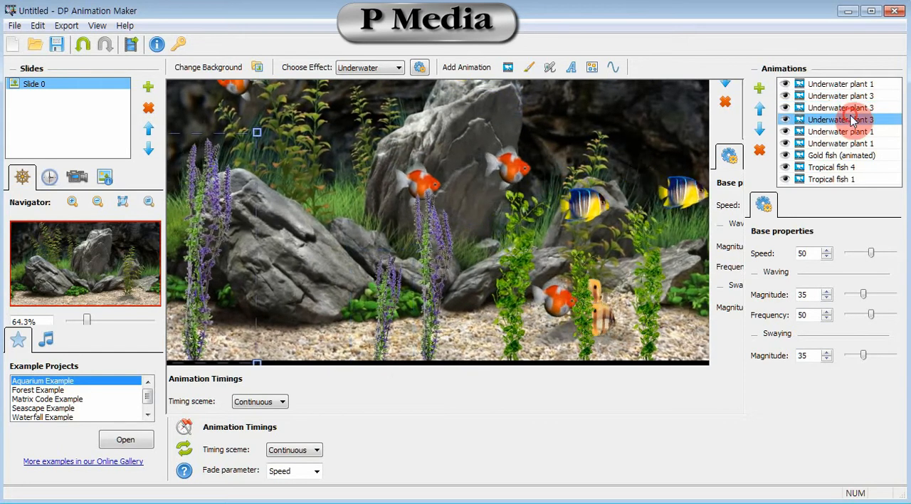
pyautogui.moveTo(178, 184); pyautogui.dragTo(276, 261)
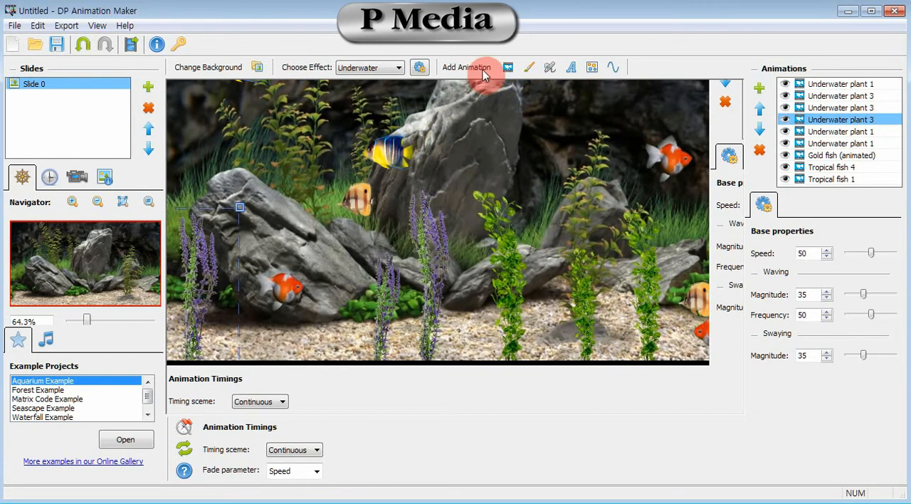
# - Add the Underwater plant 2 animated object from the library and shrink it to fit between the two central purple plants
pyautogui.click(507, 67)
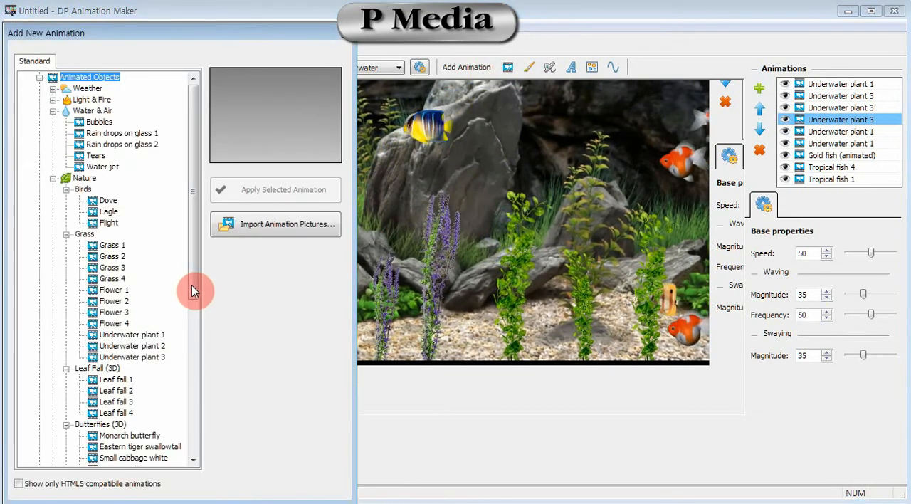
pyautogui.moveTo(195, 298); pyautogui.dragTo(195, 379)
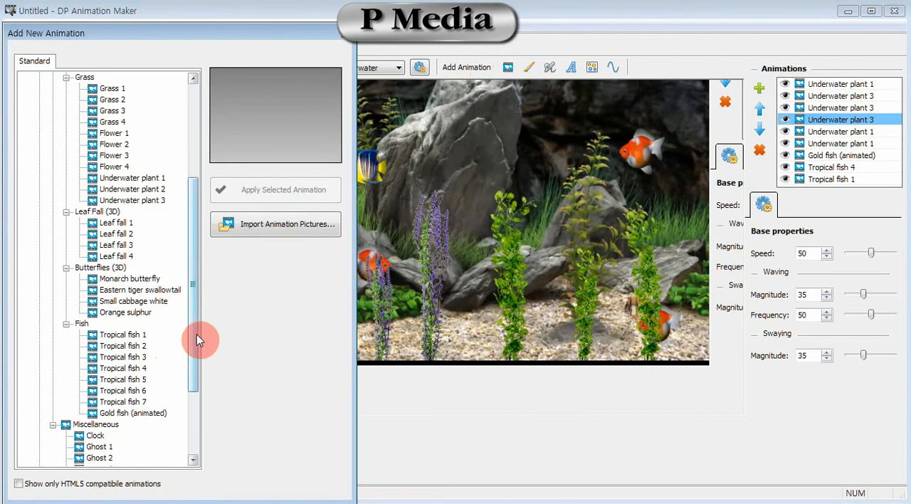
pyautogui.click(158, 189)
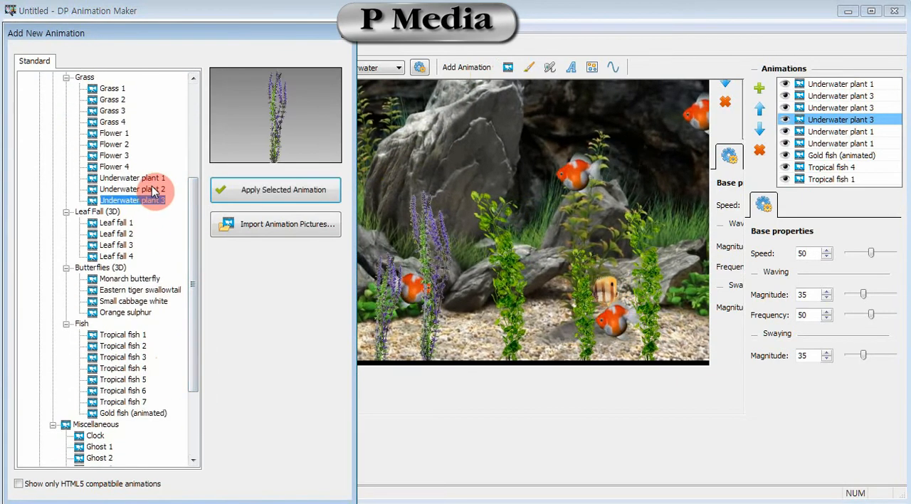
pyautogui.click(283, 191)
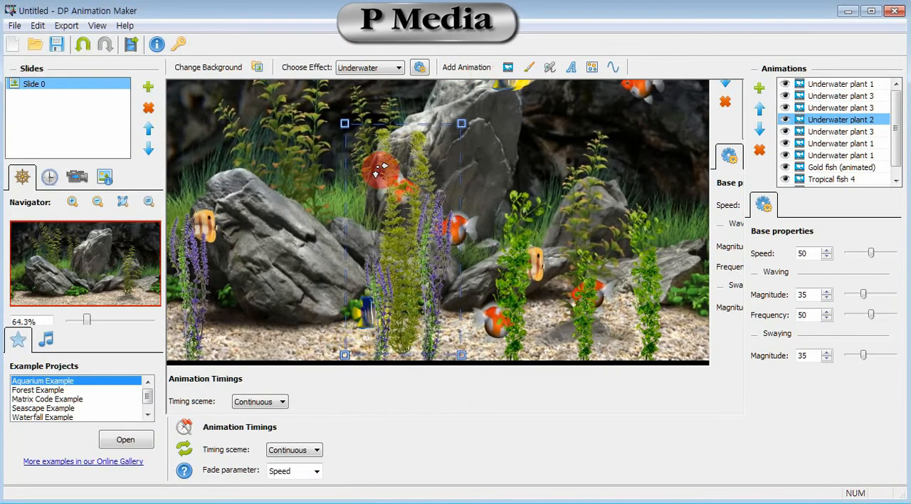
pyautogui.moveTo(378, 170); pyautogui.dragTo(371, 176)
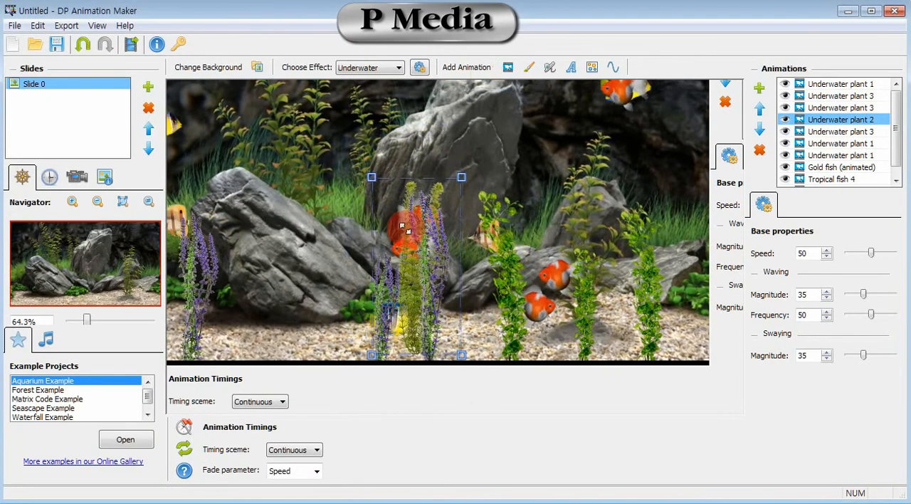
# - Clone Underwater plant 2 twice and place the clones side by side in front of the large left rock
pyautogui.rightClick(879, 122)
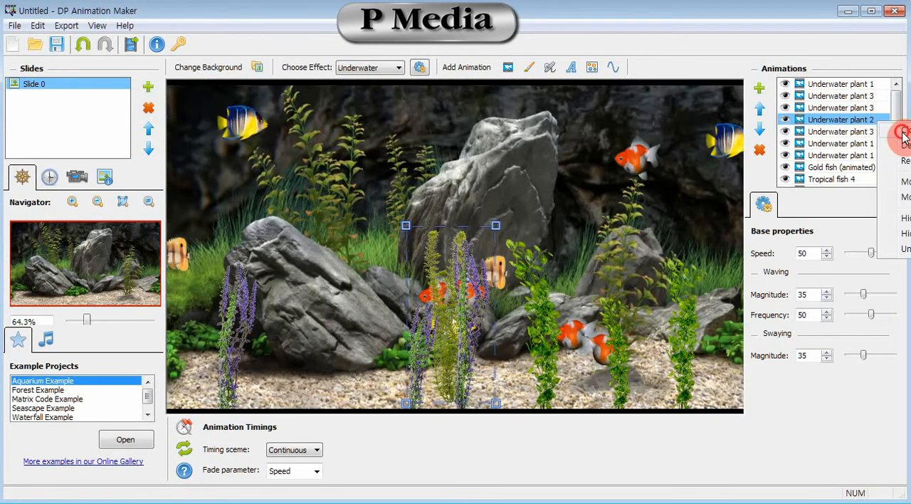
pyautogui.click(903, 134)
pyautogui.moveTo(442, 324); pyautogui.dragTo(306, 344)
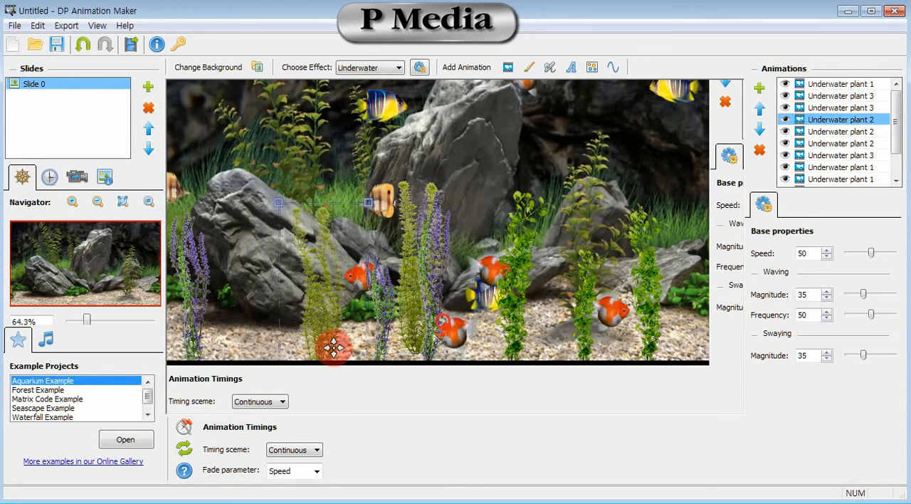
pyautogui.click(840, 132)
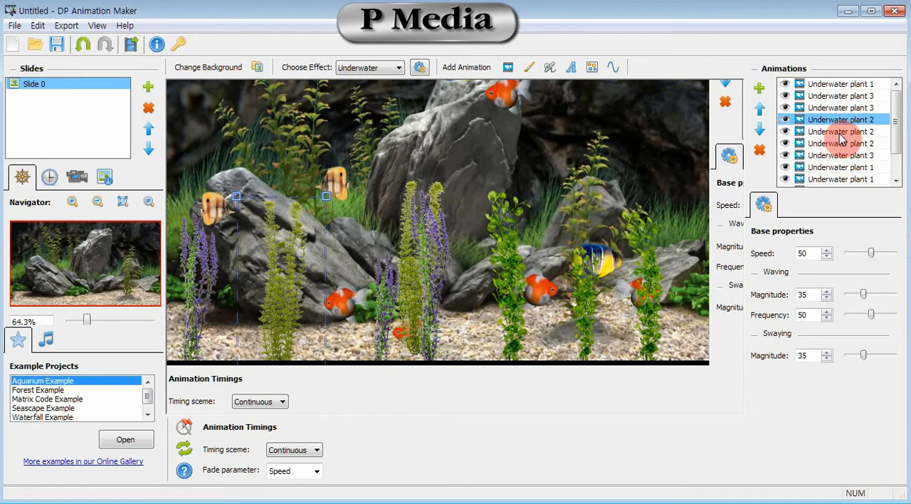
pyautogui.moveTo(393, 378); pyautogui.dragTo(369, 385)
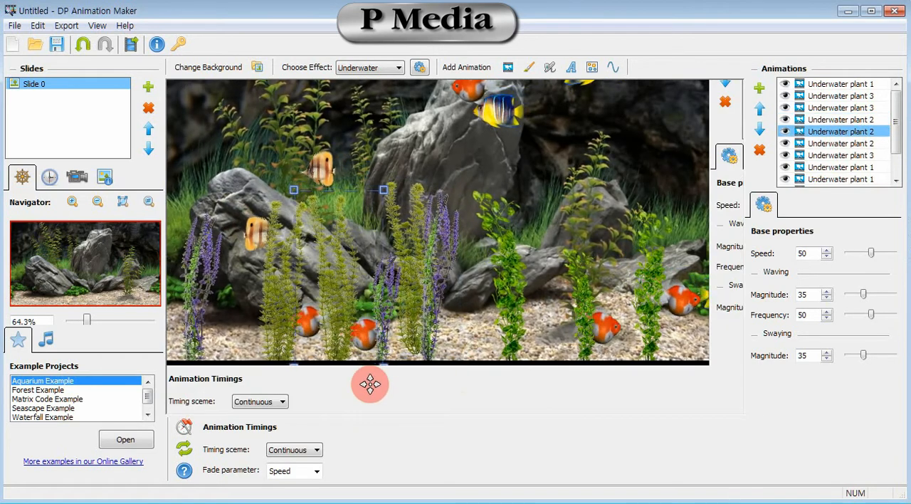